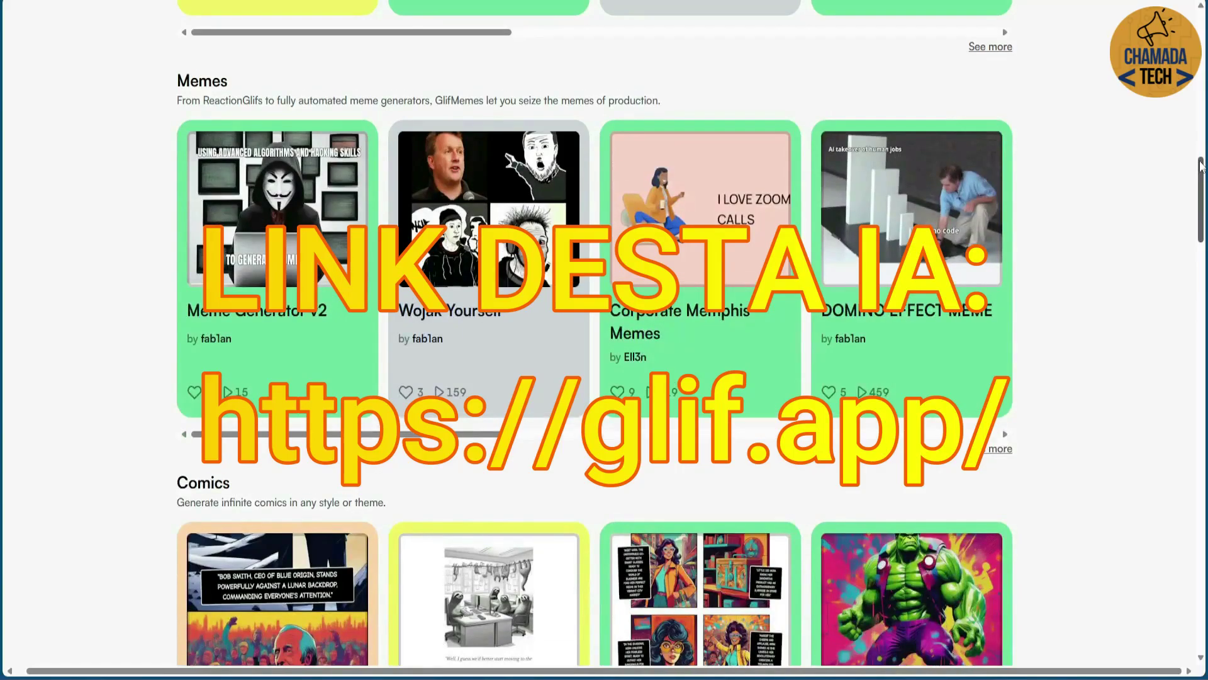
# Examine the generator categories on the home page, from Memes and Comics through Video Generators to AI Selfies.
pyautogui.moveTo(1201, 165); pyautogui.dragTo(1204, 435)
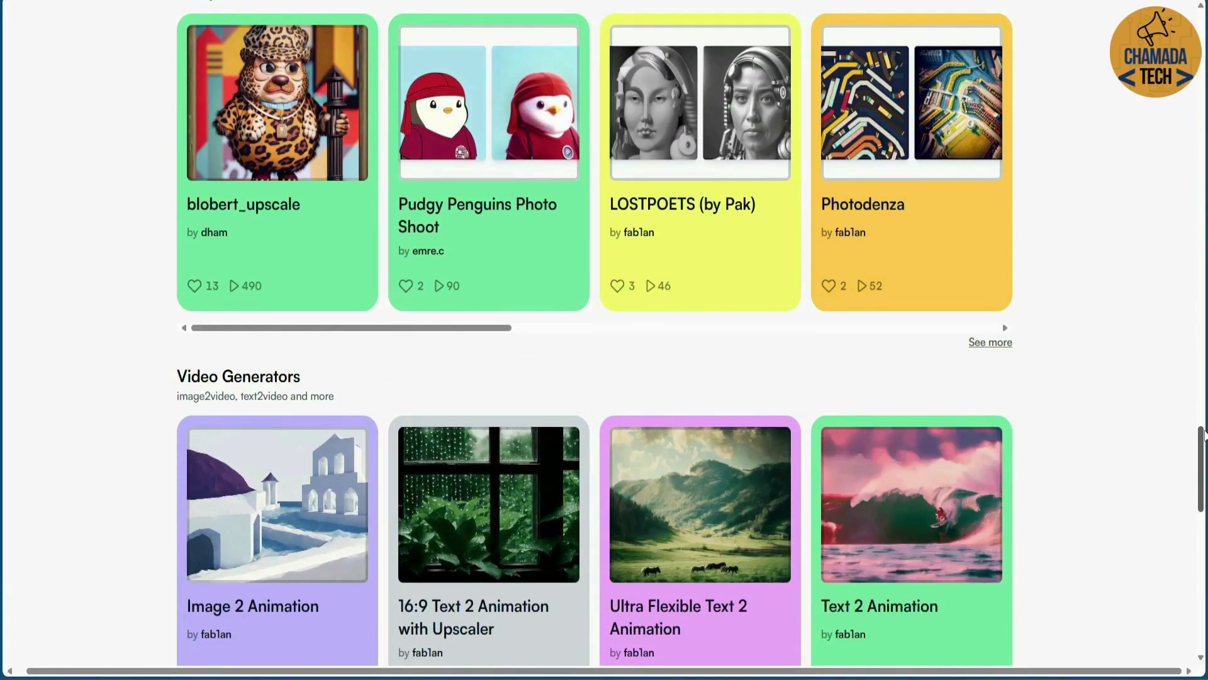
pyautogui.moveTo(1204, 435); pyautogui.dragTo(1202, 470)
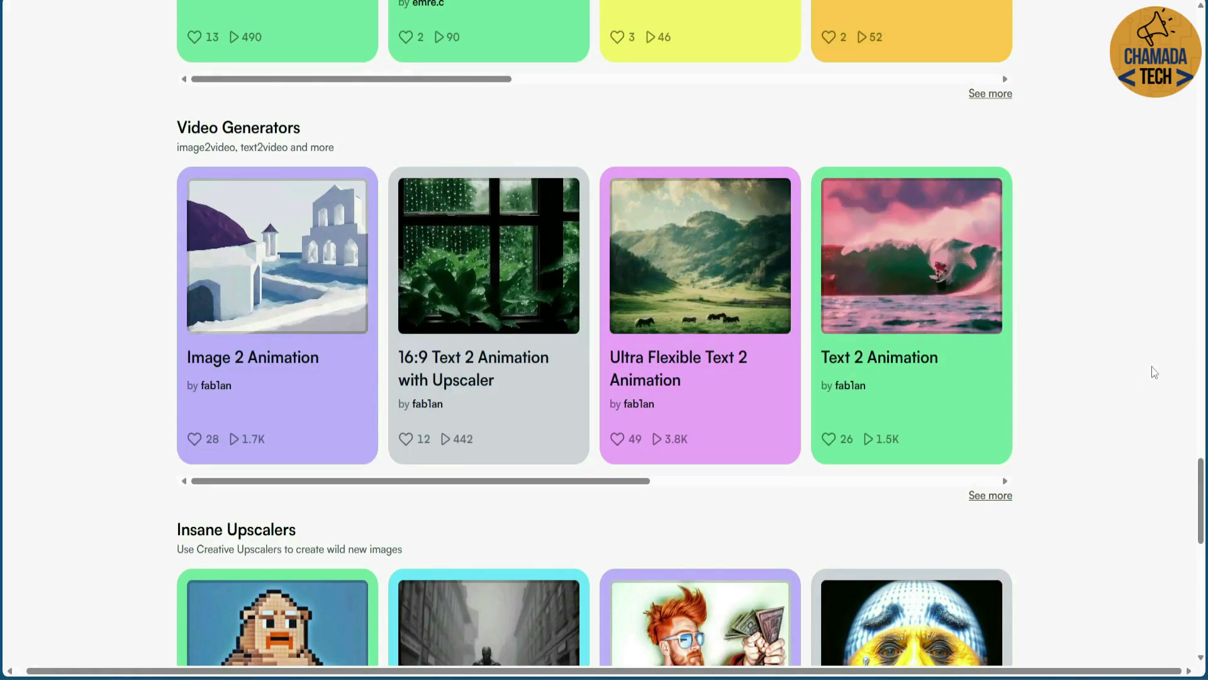
pyautogui.scroll(-10, 1149, 376)
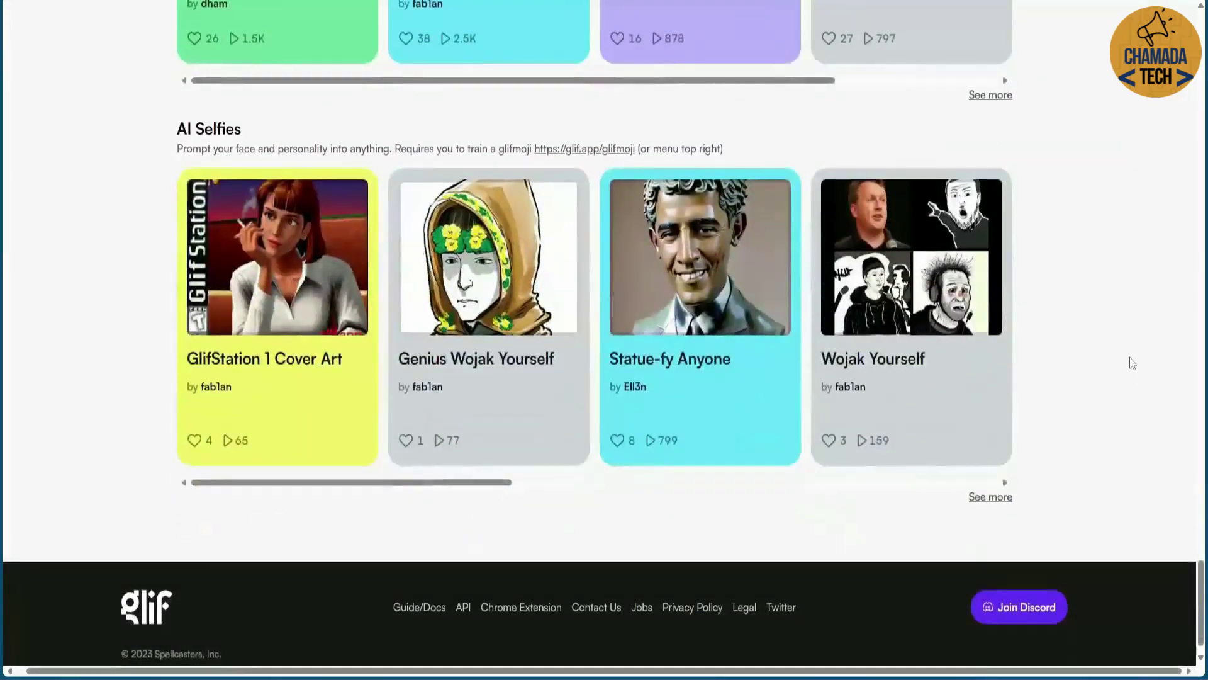
pyautogui.scroll(-1, 1200, 606)
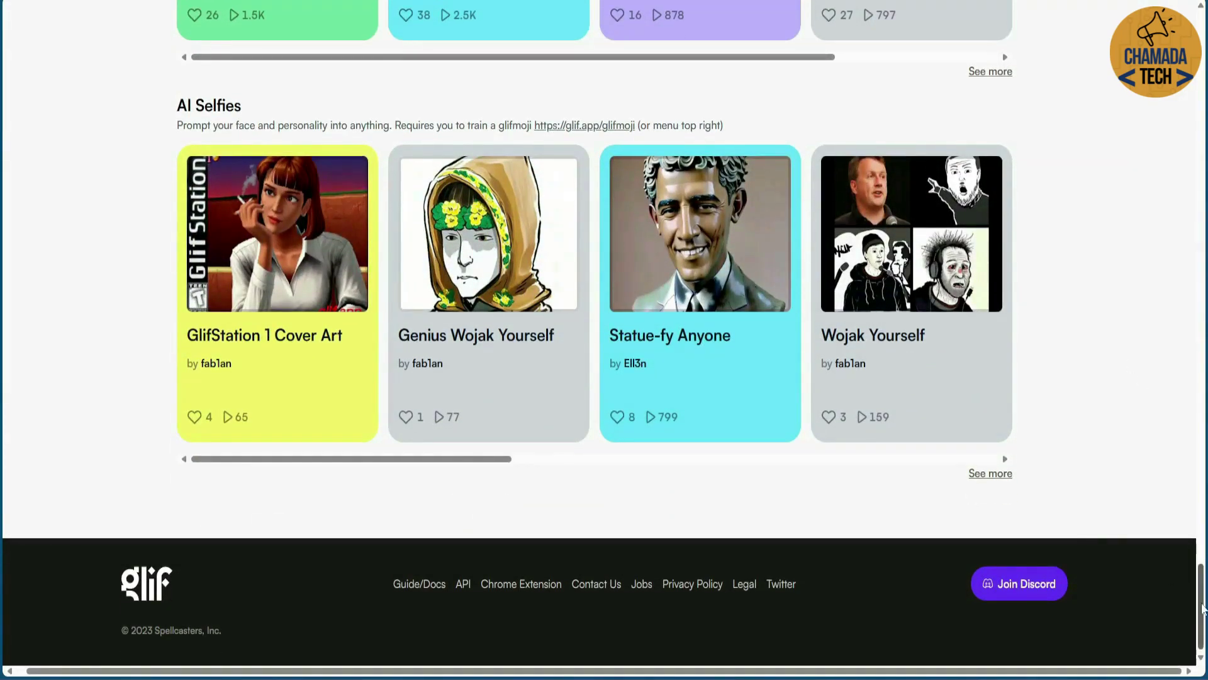
pyautogui.moveTo(1204, 635); pyautogui.dragTo(1197, 79)
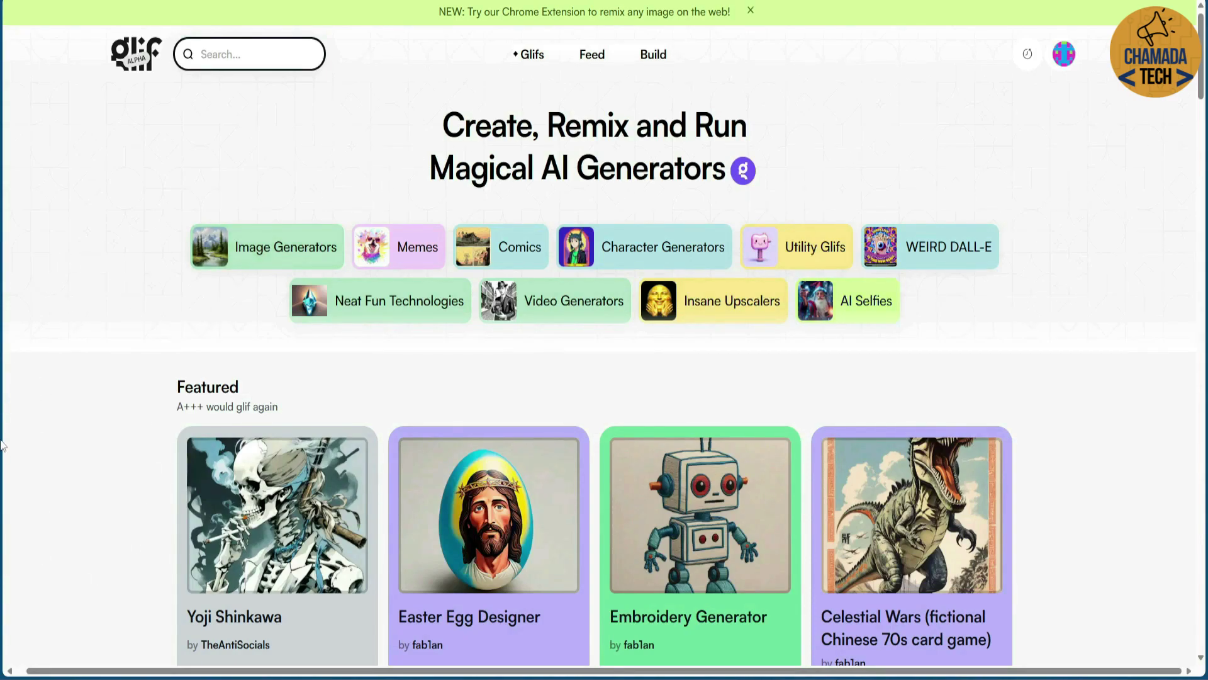
# Start building a new glif and add an Image Spell to it.
pyautogui.click(653, 56)
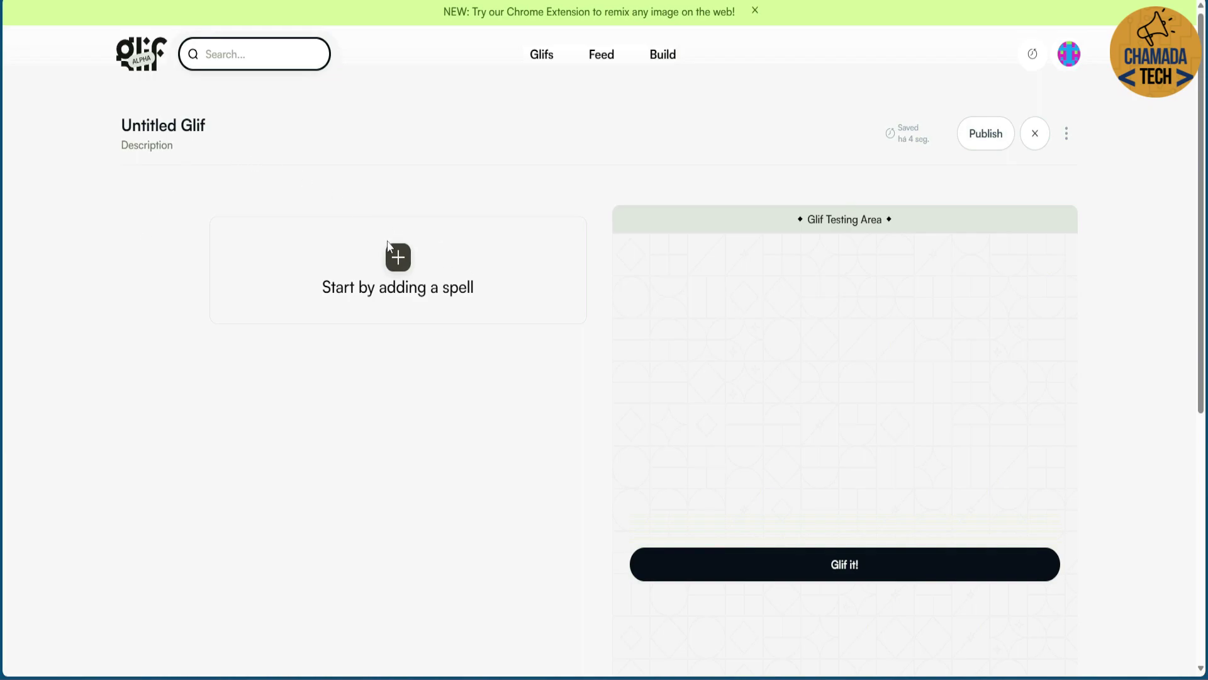
pyautogui.click(401, 259)
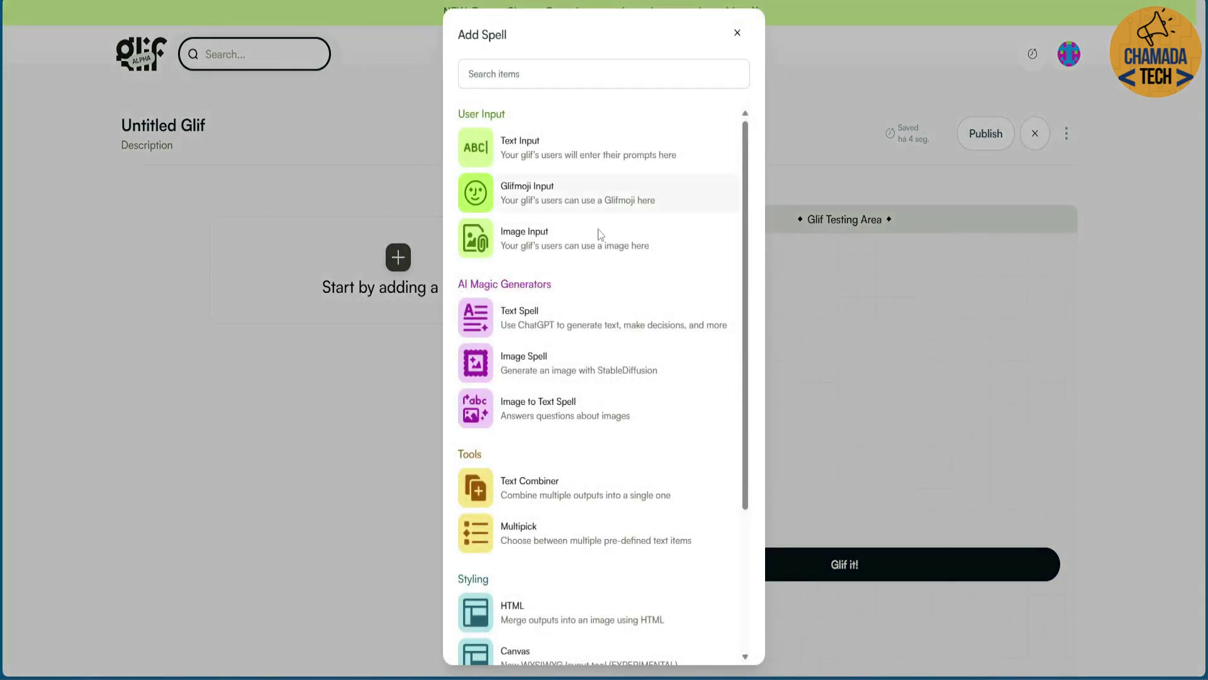
pyautogui.click(532, 361)
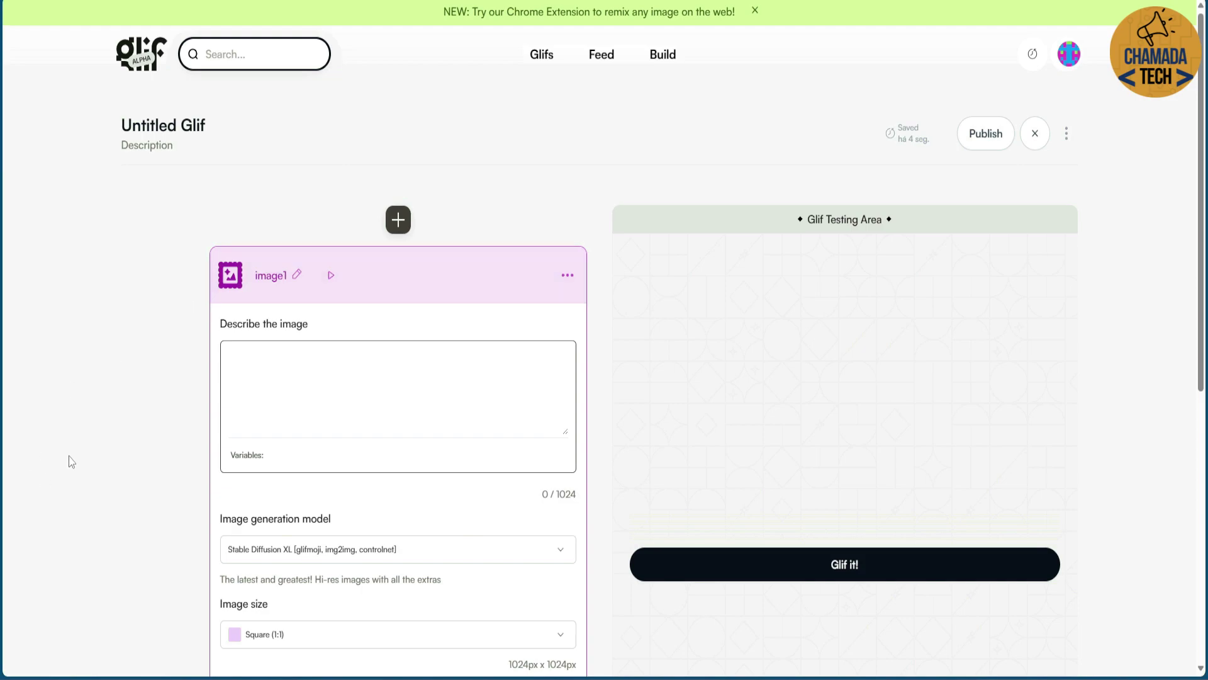
# Set the image spell's generation model to DALL-E 3 by OpenAI and its image size to Cinema (7:4).
pyautogui.scroll(-3, 71, 462)
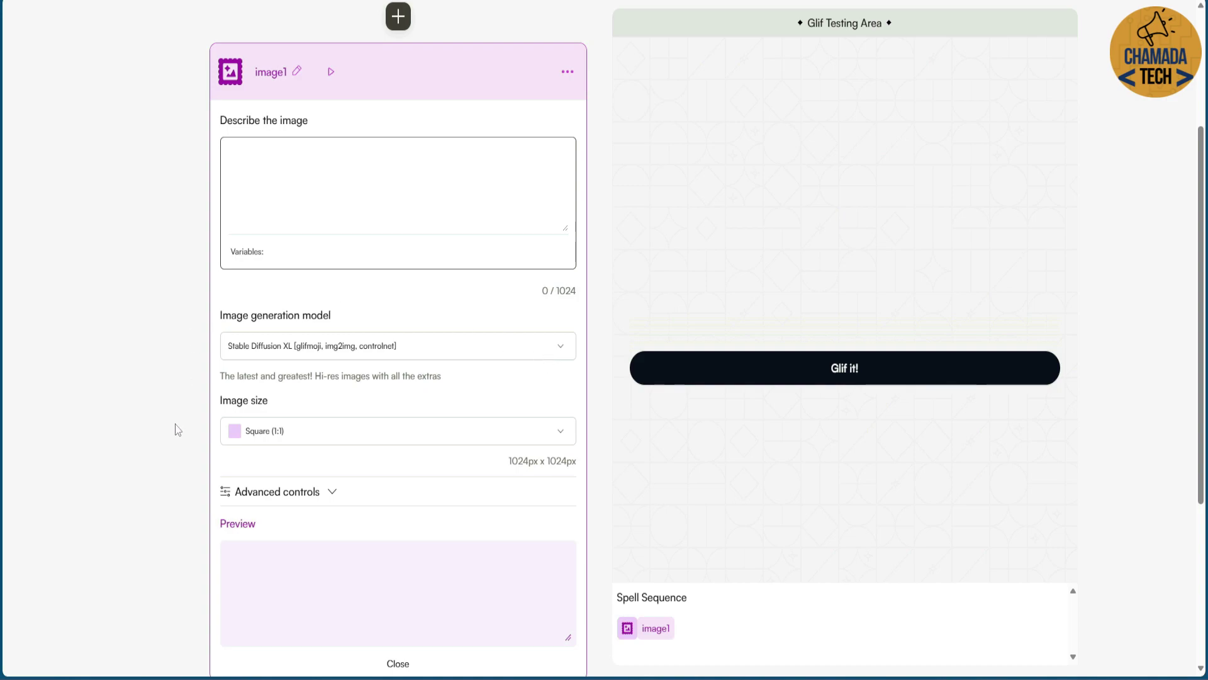
pyautogui.click(446, 358)
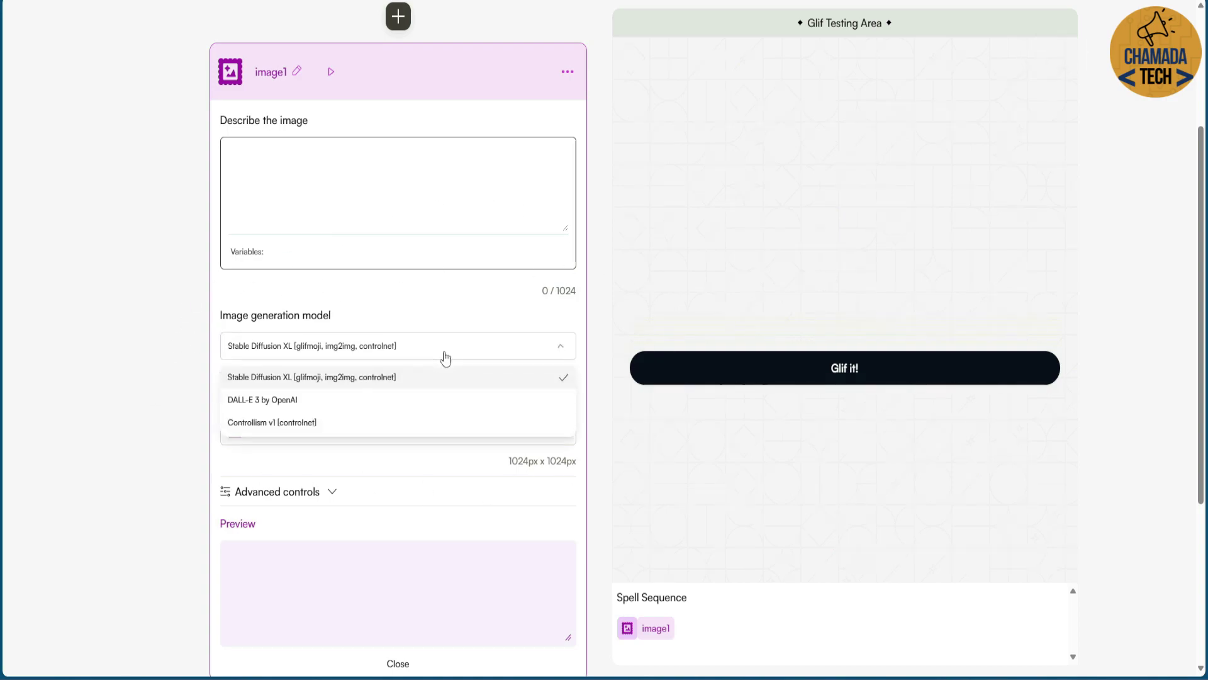
pyautogui.click(292, 402)
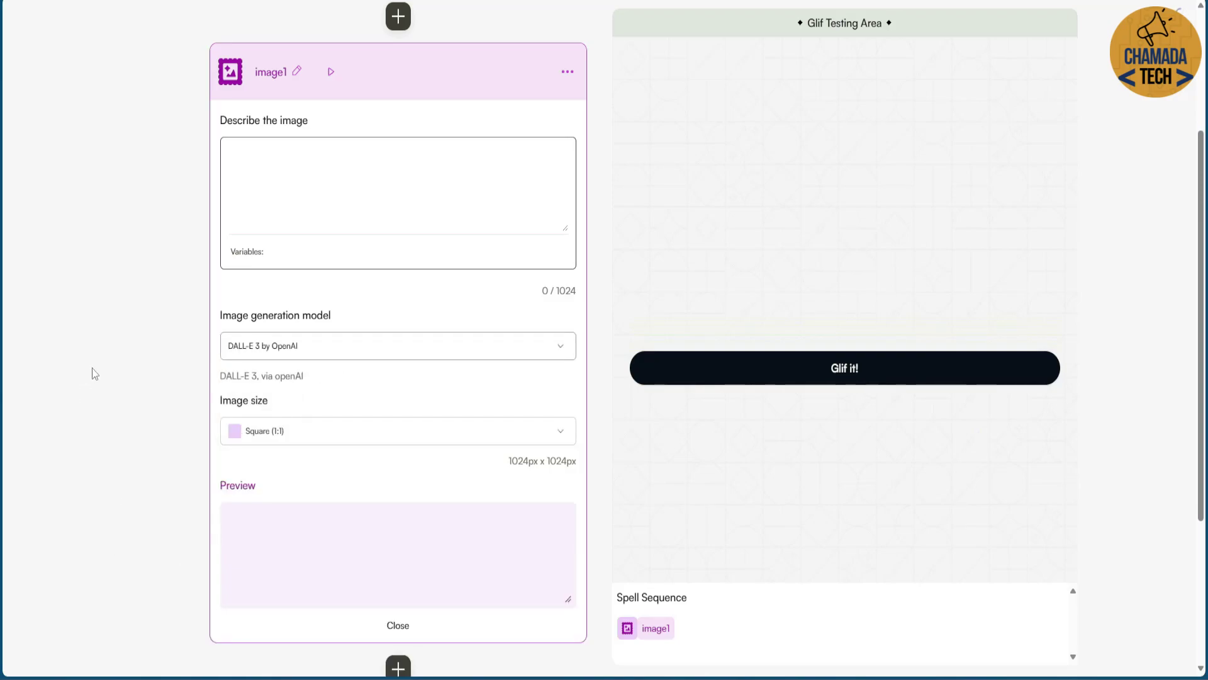
pyautogui.click(561, 435)
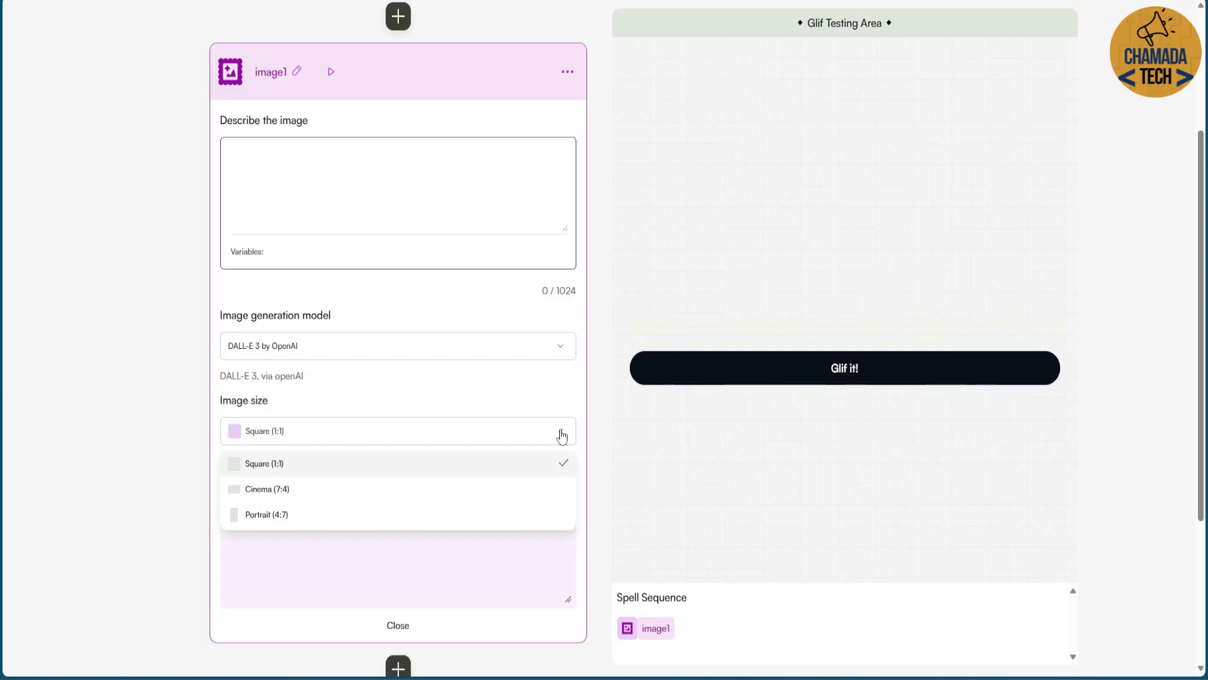
pyautogui.click(283, 489)
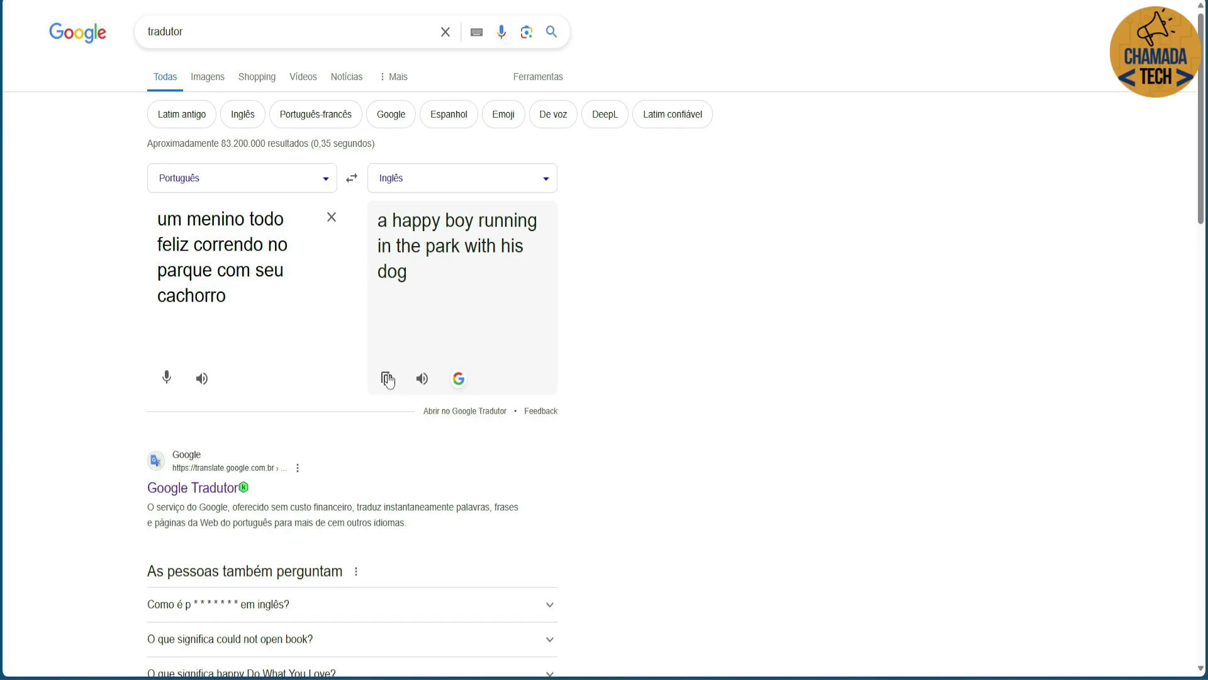
# Copy "a happy boy running in the park with his dog" from Google's translator into the glif's image description and run the glif.
pyautogui.click(387, 378)
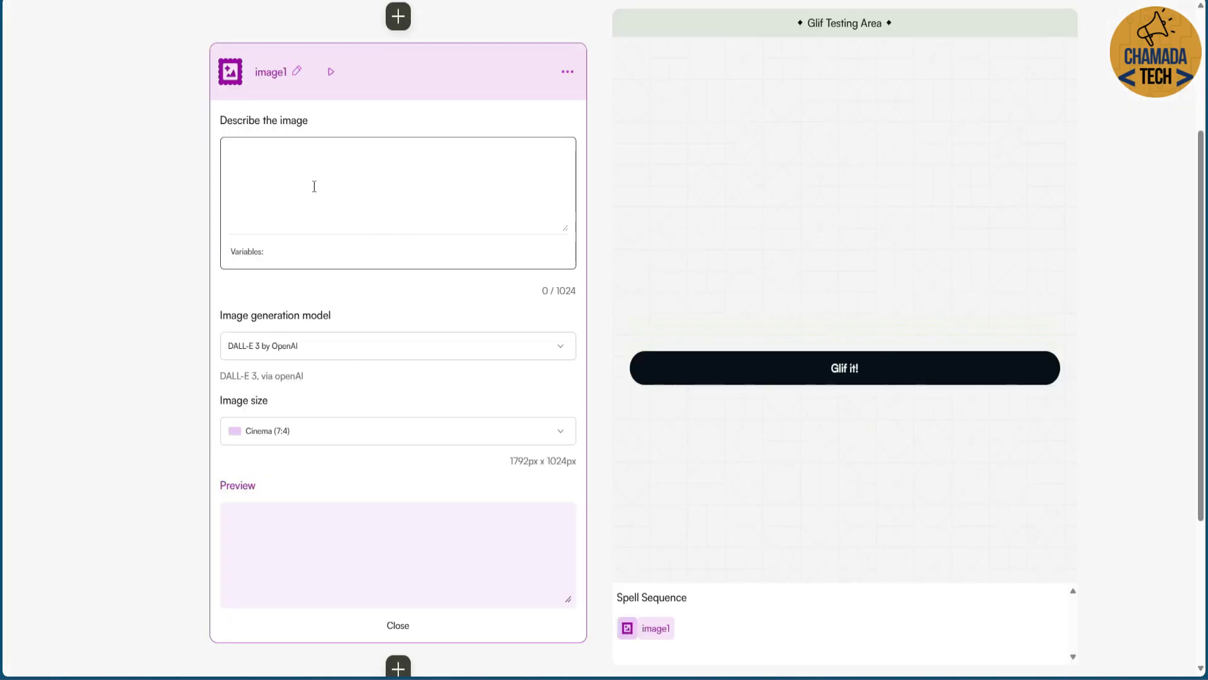
pyautogui.rightClick(236, 157)
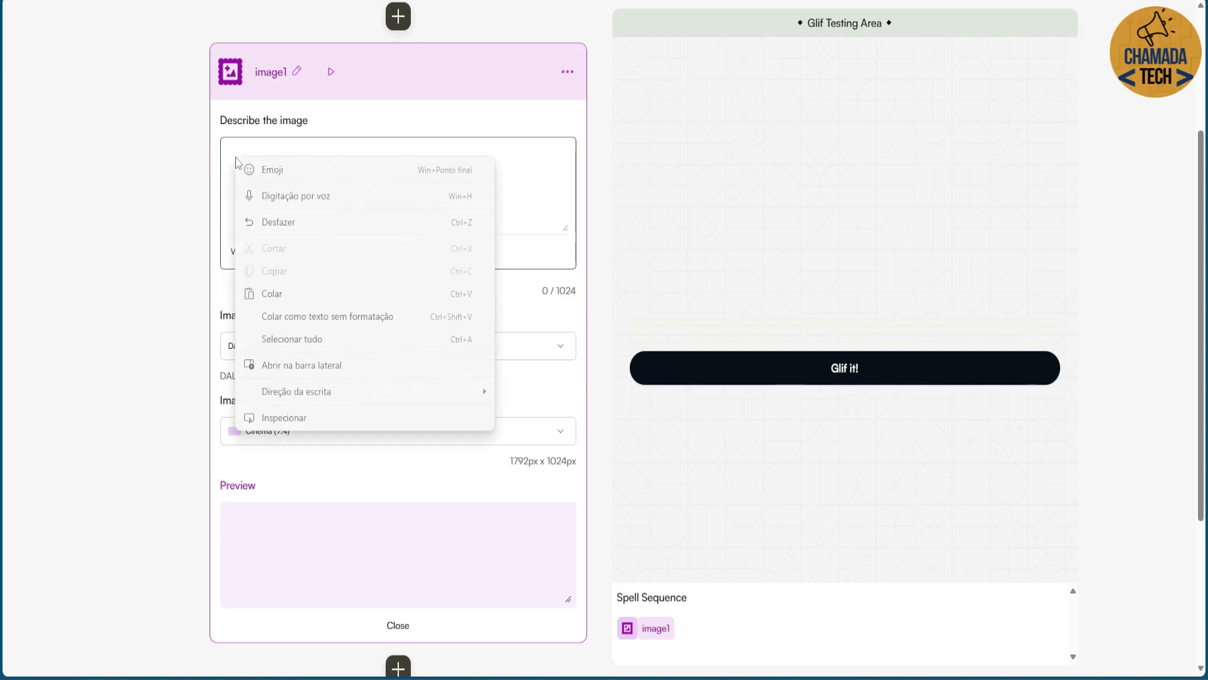
pyautogui.click(290, 295)
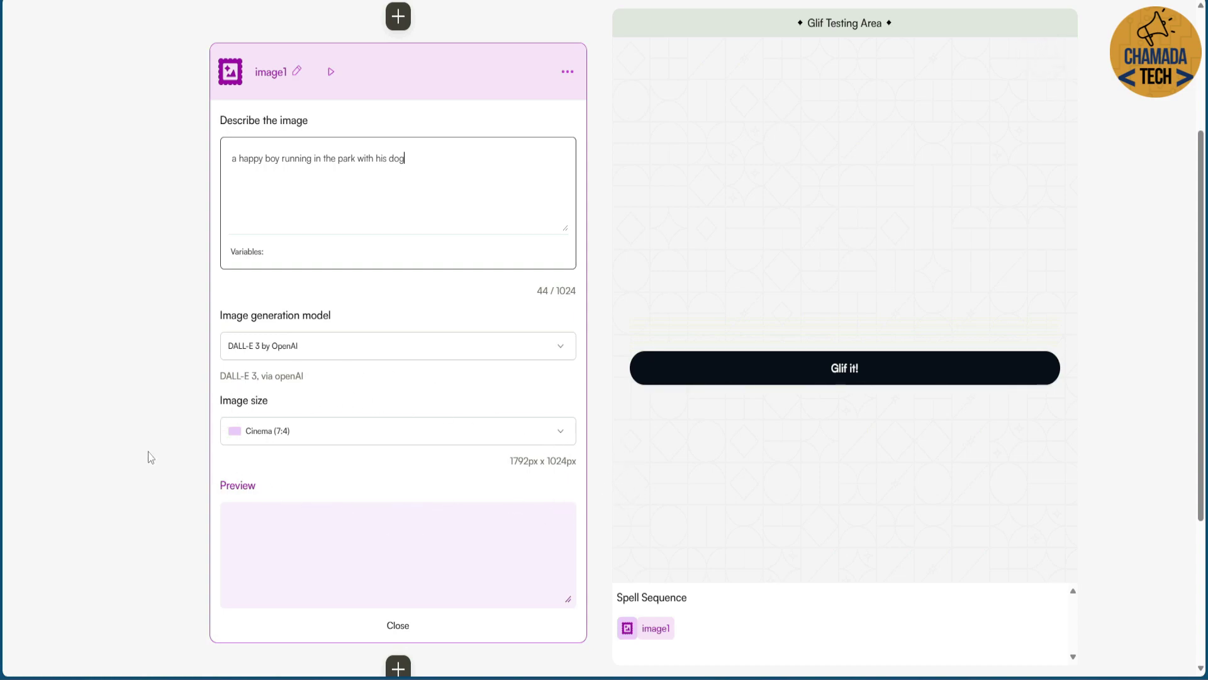
pyautogui.click(843, 368)
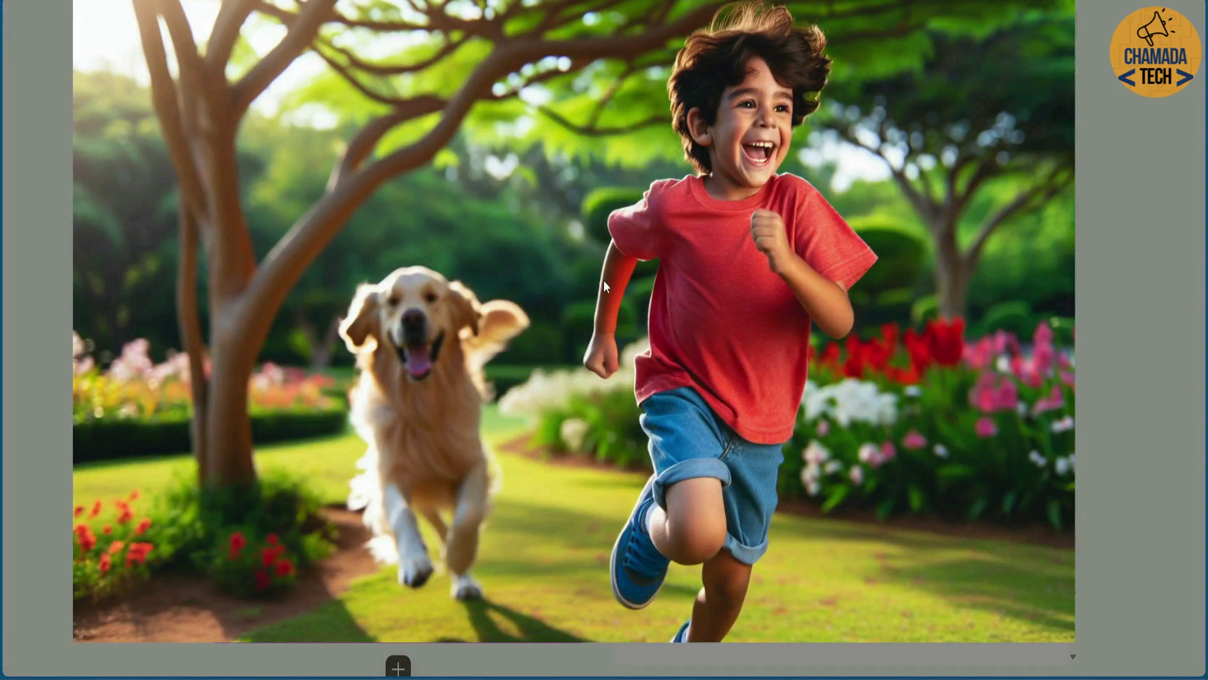
# Save the generated image as a PNG in the Área de Trabalho folder and close the enlarged image.
pyautogui.rightClick(603, 280)
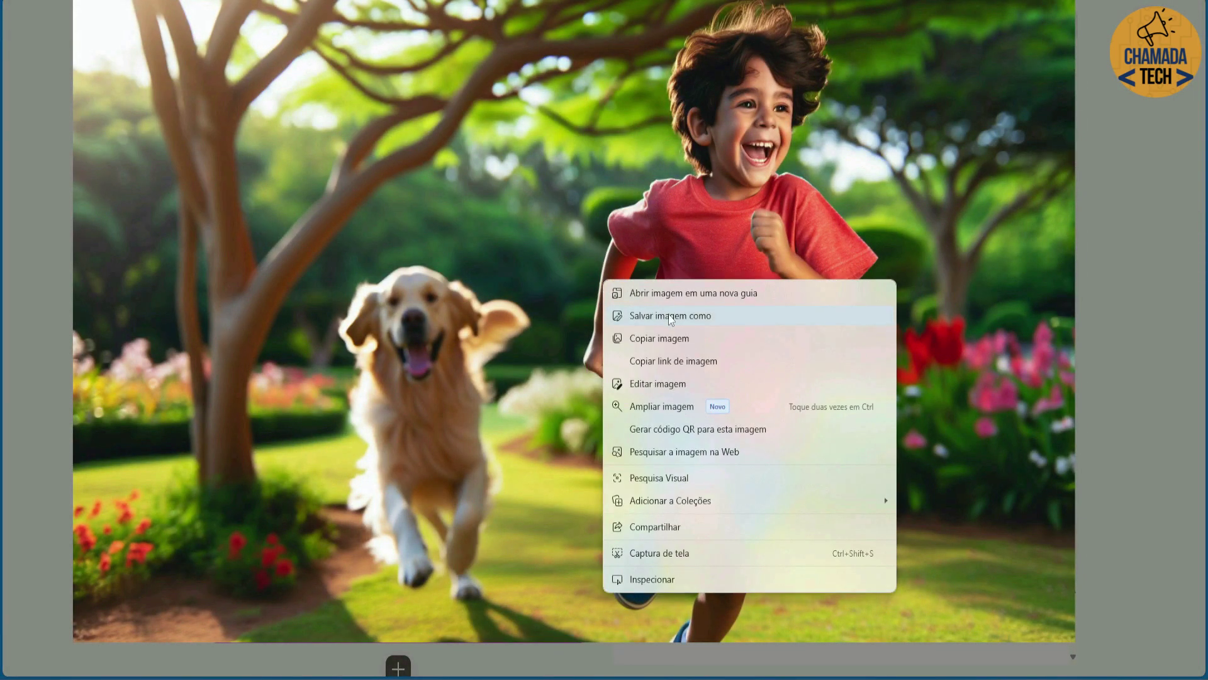
pyautogui.click(668, 314)
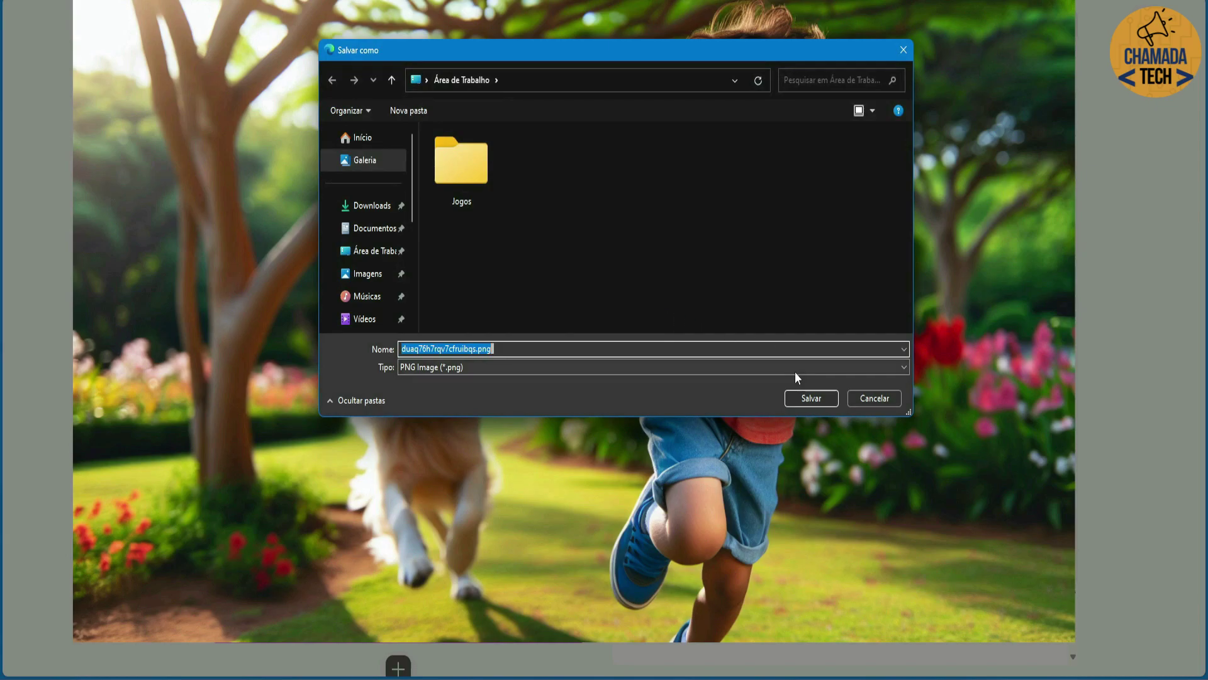
pyautogui.click(808, 399)
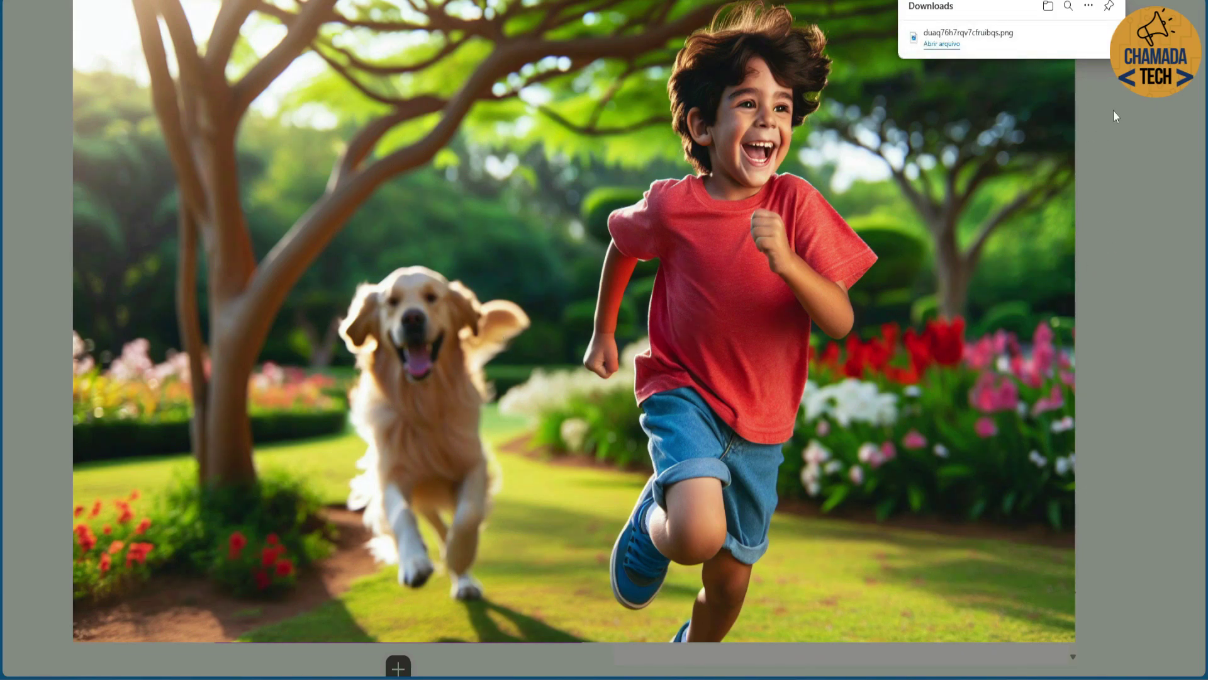
pyautogui.press('Escape')
pyautogui.press('Escape')
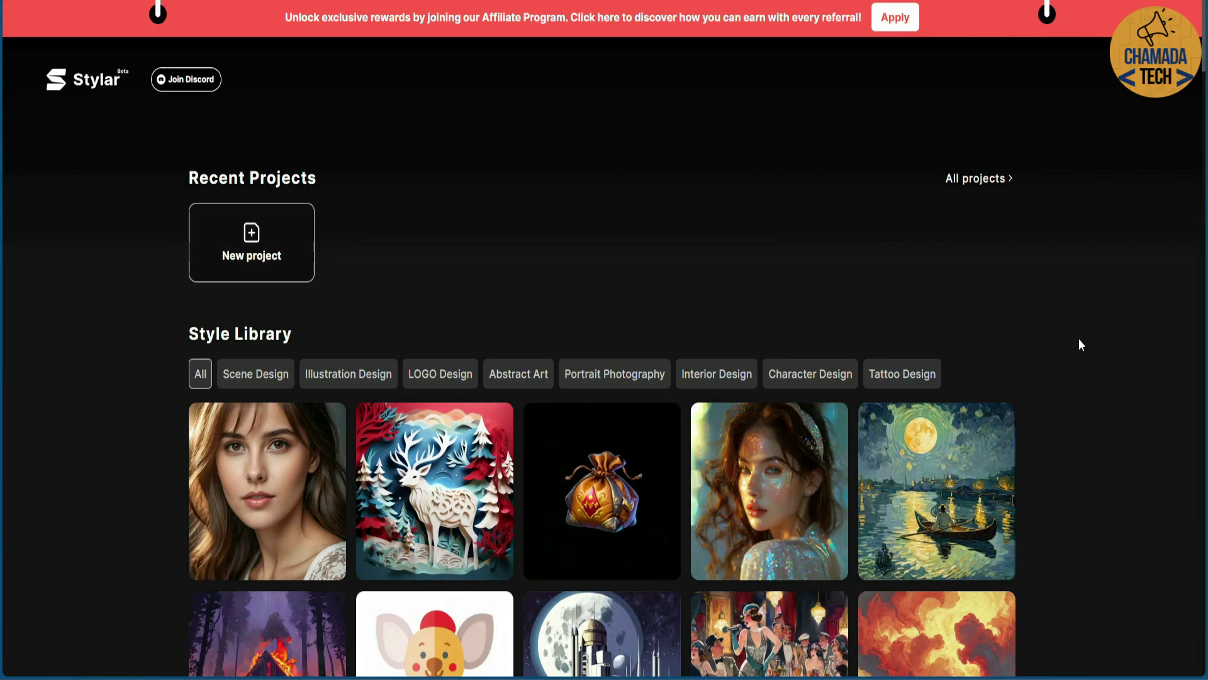
# In Stylar, create a new project with a 16:9 canvas.
pyautogui.scroll(-3, 1081, 345)
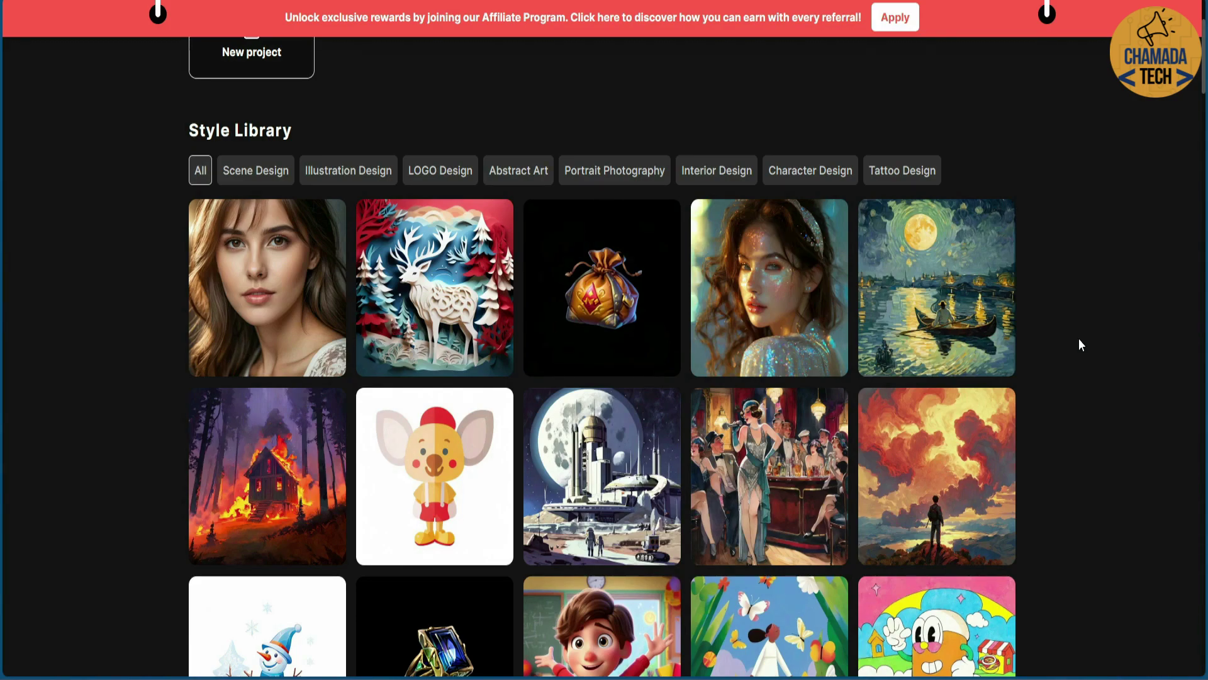
pyautogui.scroll(3, 1080, 340)
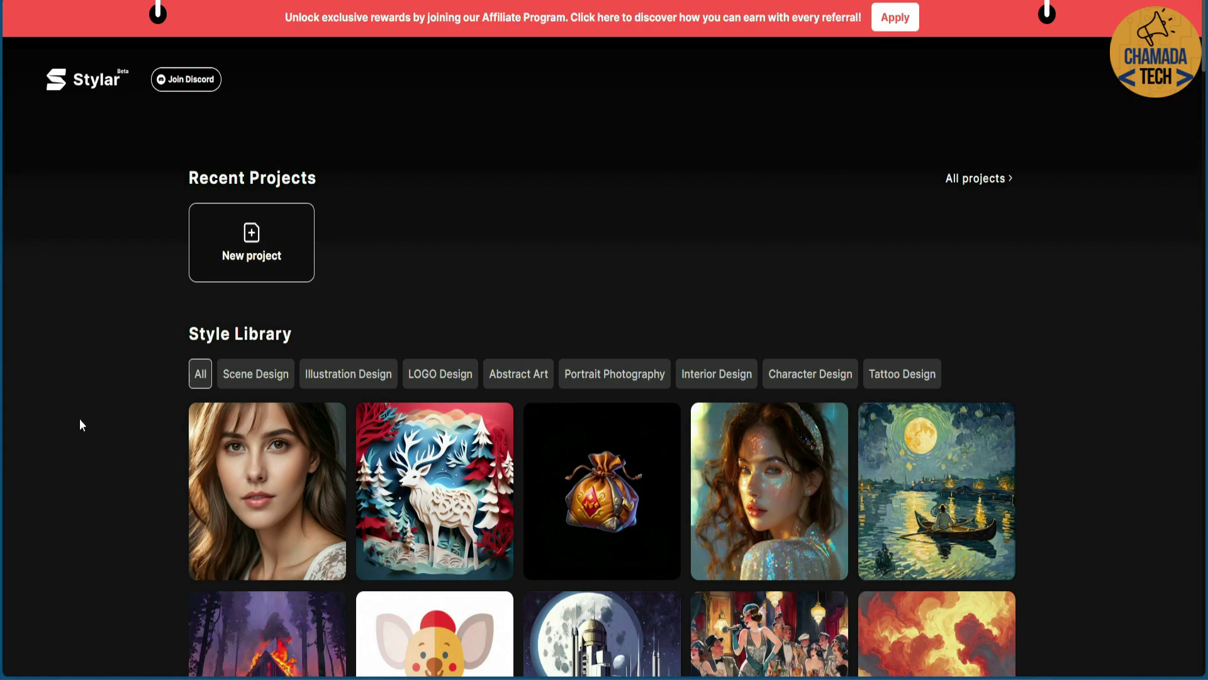
pyautogui.click(231, 282)
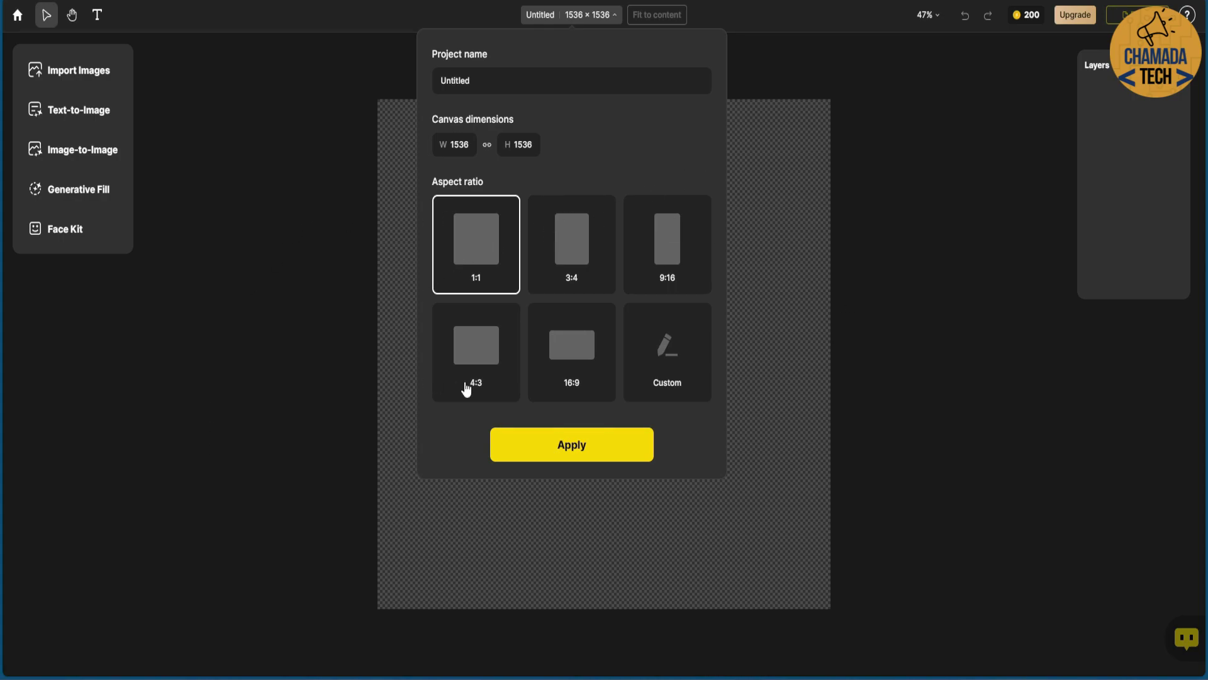
pyautogui.click(573, 348)
pyautogui.click(588, 448)
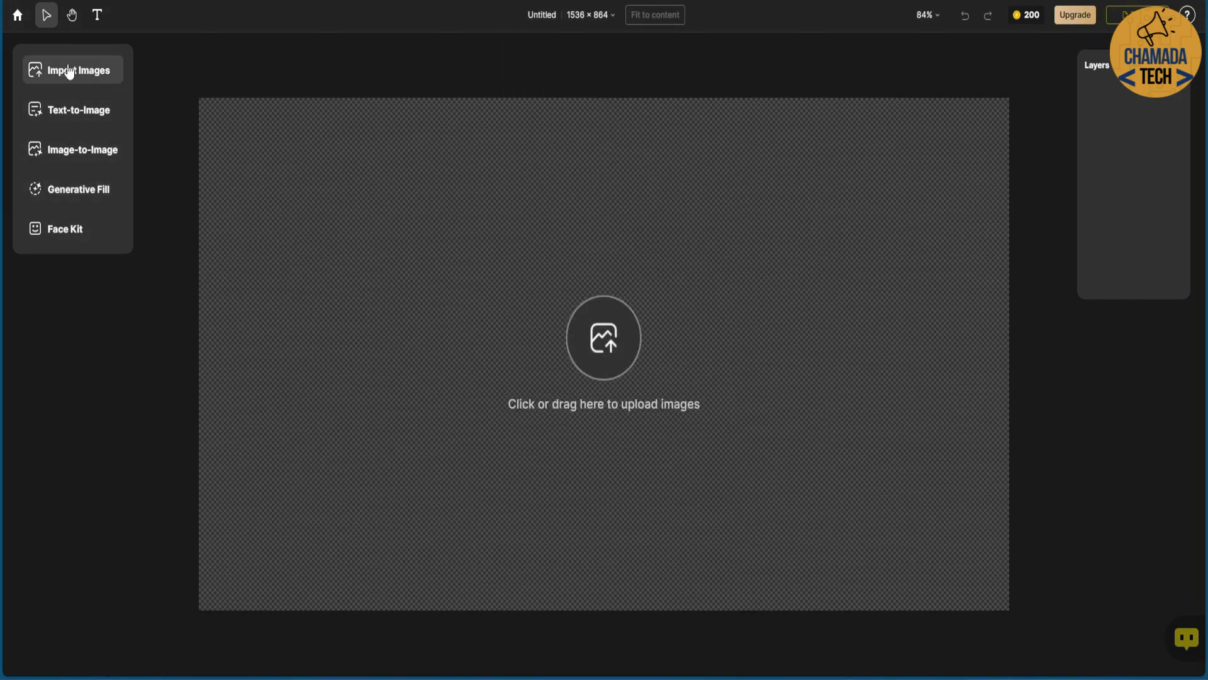
# Open the Text-to-Image tool and check its advanced negative prompt option.
pyautogui.click(78, 112)
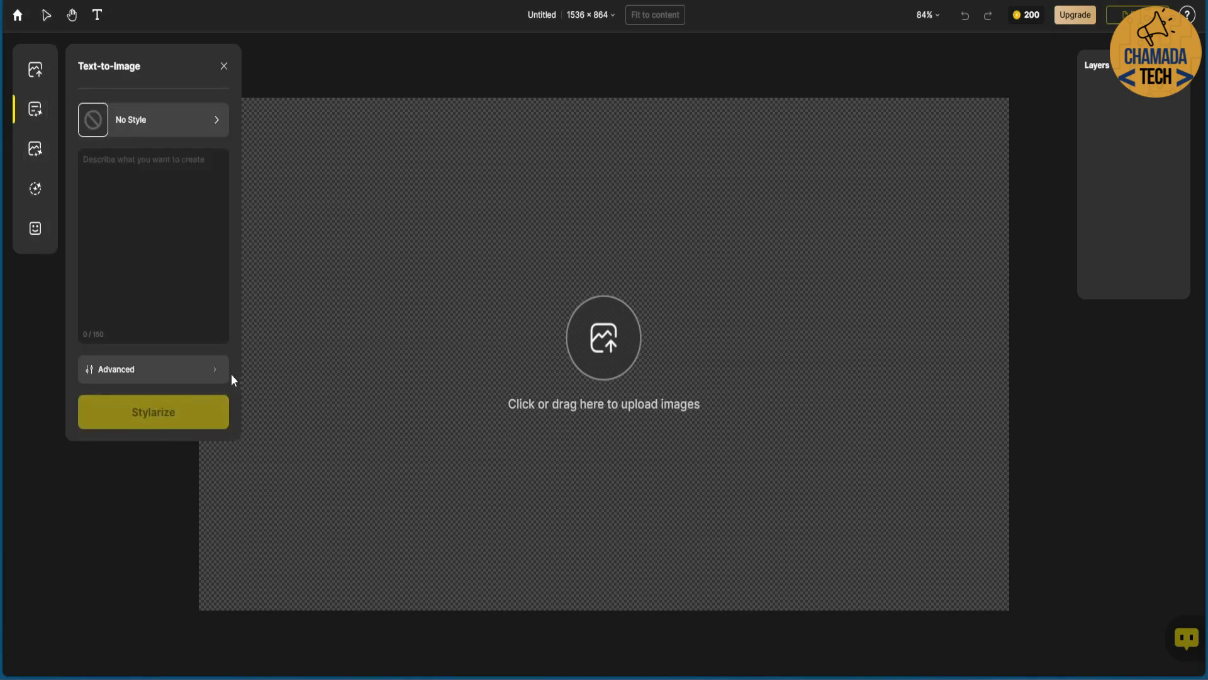
pyautogui.click(121, 371)
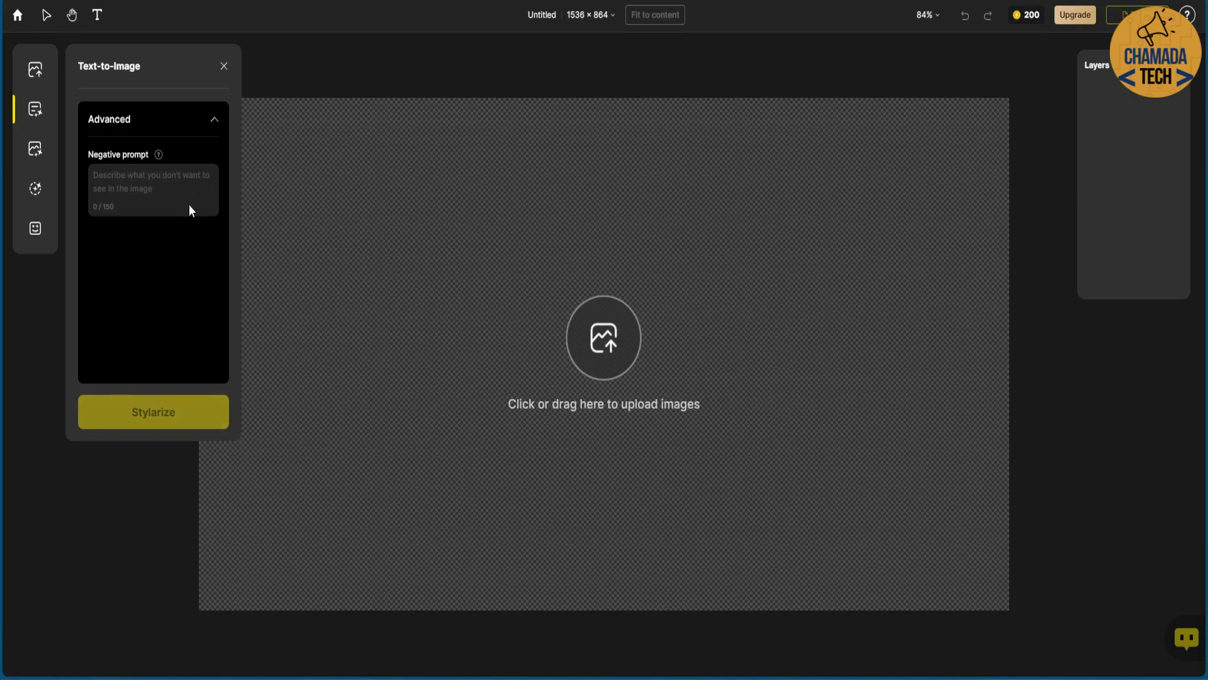
pyautogui.click(215, 120)
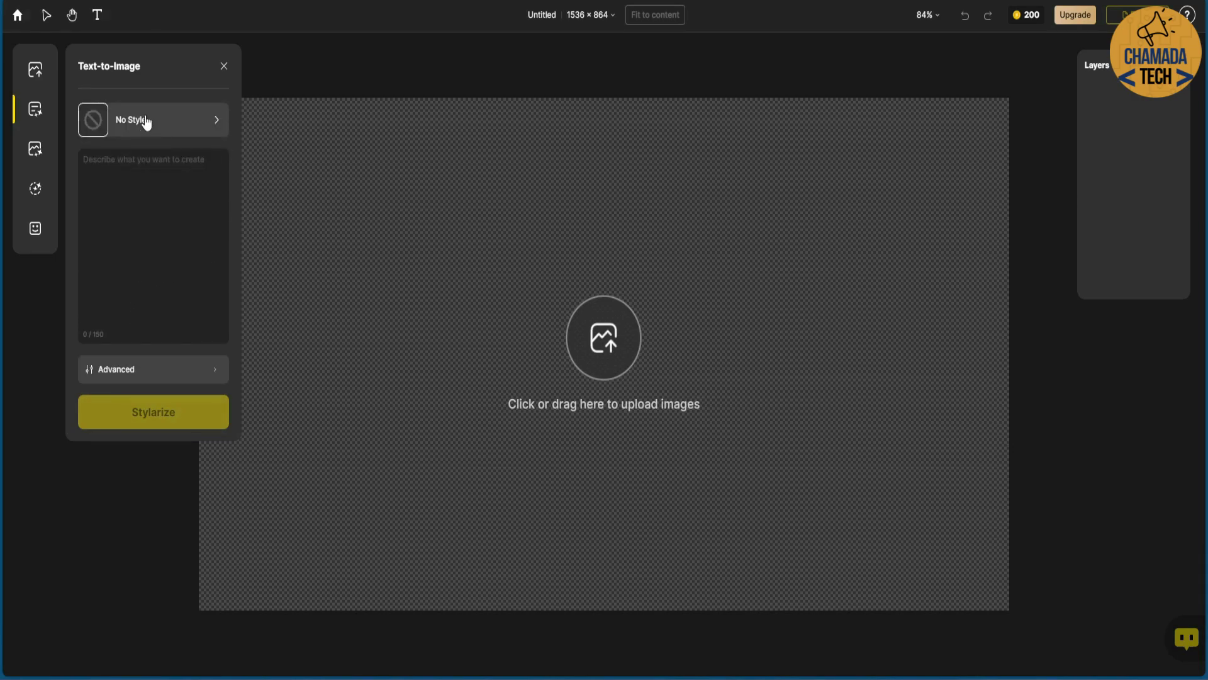
# Browse the available styles and choose Cutie 3D for the text-to-image generation.
pyautogui.click(143, 121)
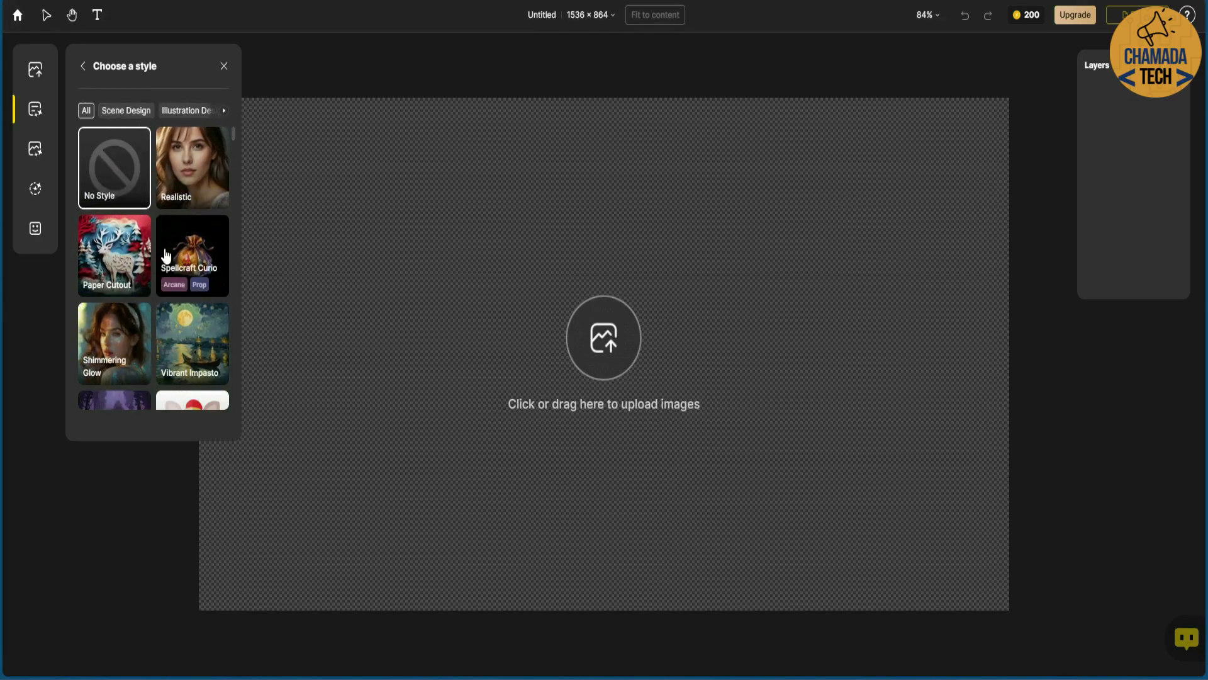
pyautogui.scroll(-10, 166, 253)
pyautogui.scroll(-8, 165, 252)
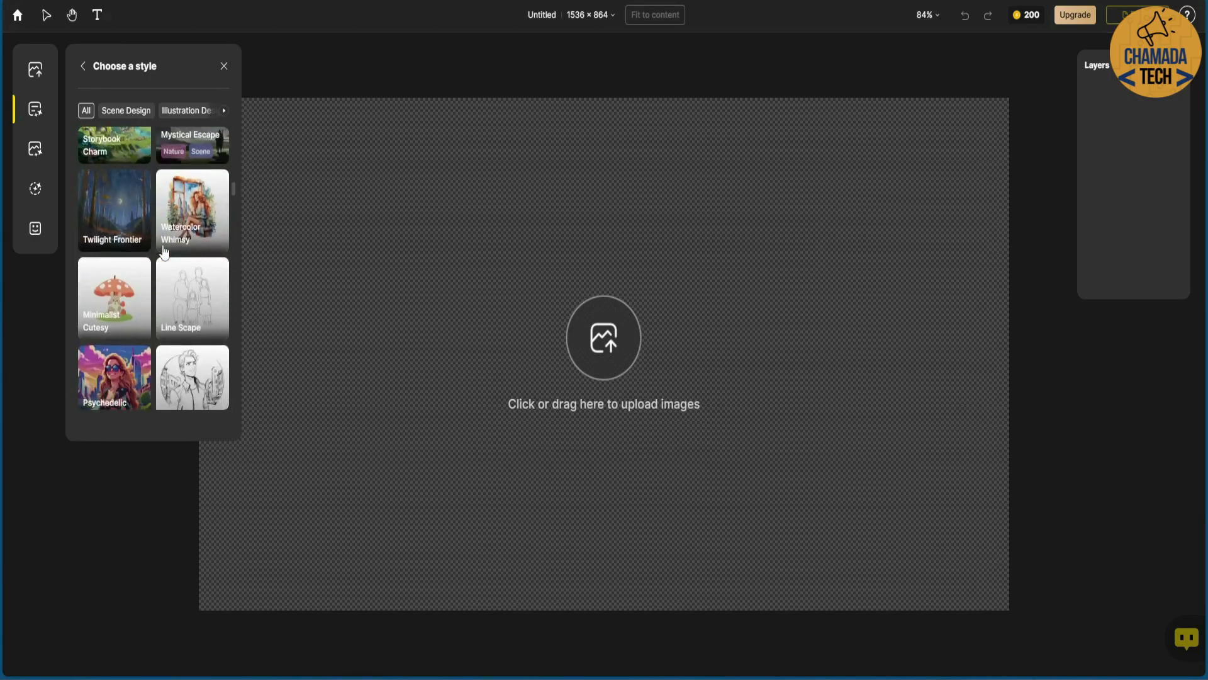
pyautogui.scroll(-8, 165, 253)
pyautogui.scroll(-10, 165, 253)
pyautogui.scroll(-10, 165, 252)
pyautogui.scroll(-10, 165, 253)
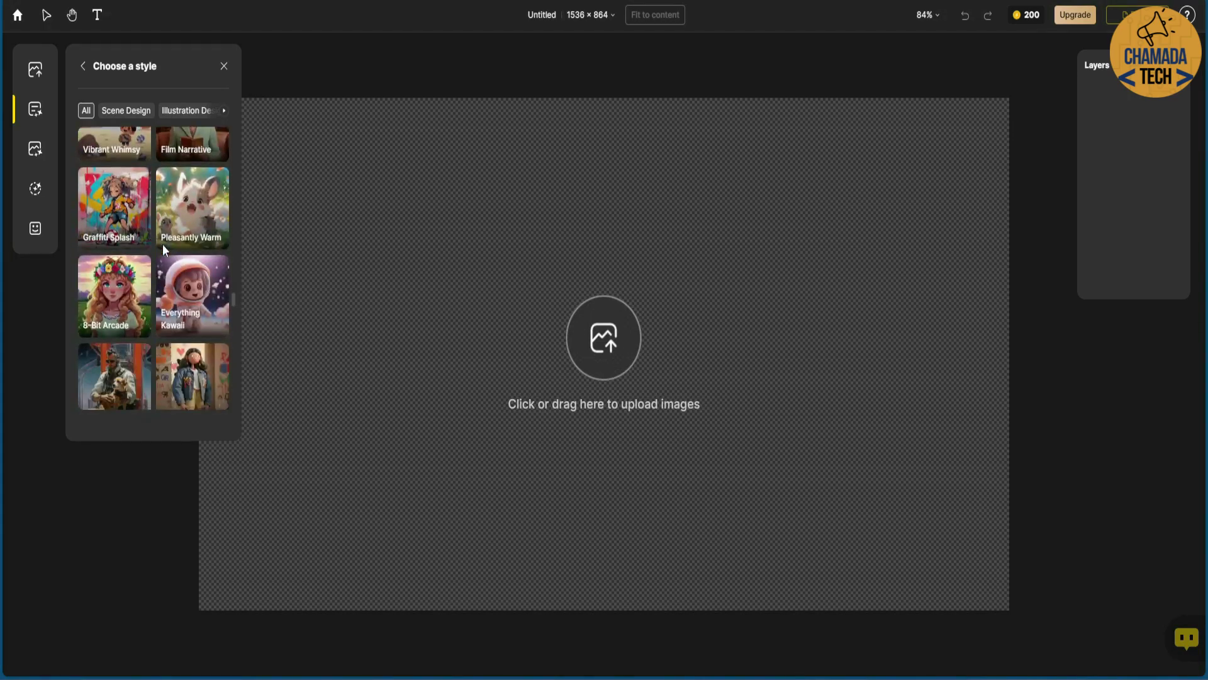
pyautogui.scroll(-5, 164, 251)
pyautogui.scroll(-10, 165, 253)
pyautogui.scroll(-10, 165, 252)
pyautogui.scroll(-10, 164, 251)
pyautogui.scroll(-10, 171, 219)
pyautogui.scroll(-5, 172, 221)
pyautogui.scroll(1, 172, 222)
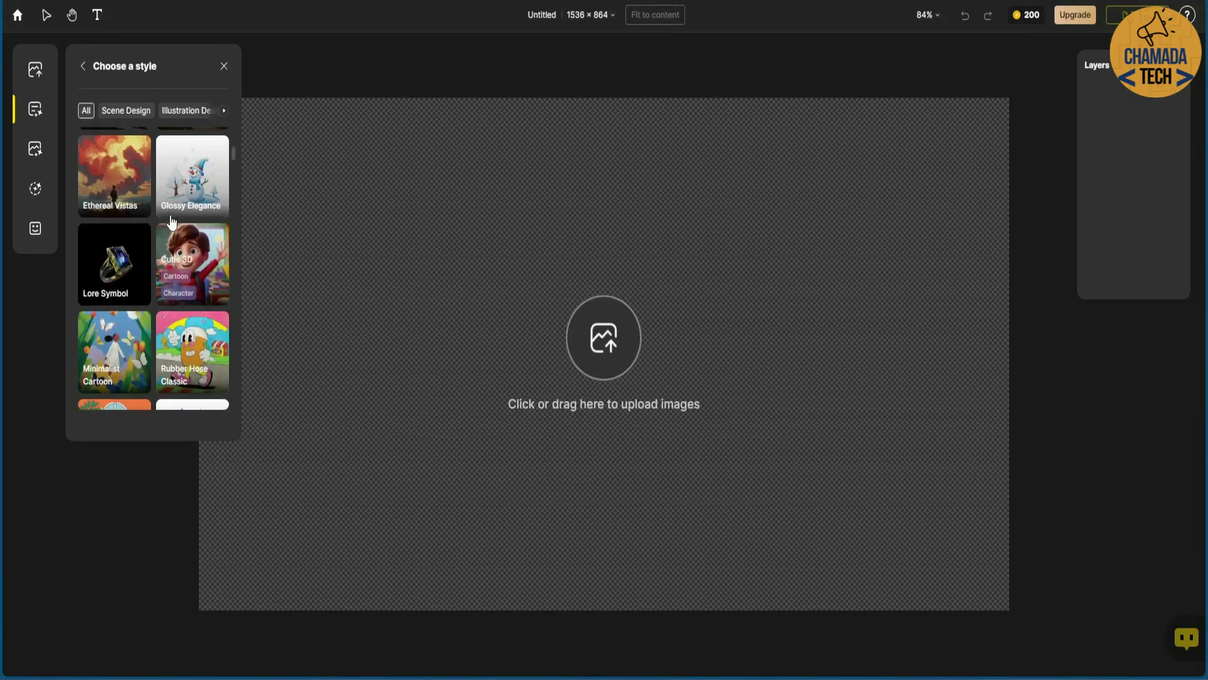
pyautogui.click(195, 277)
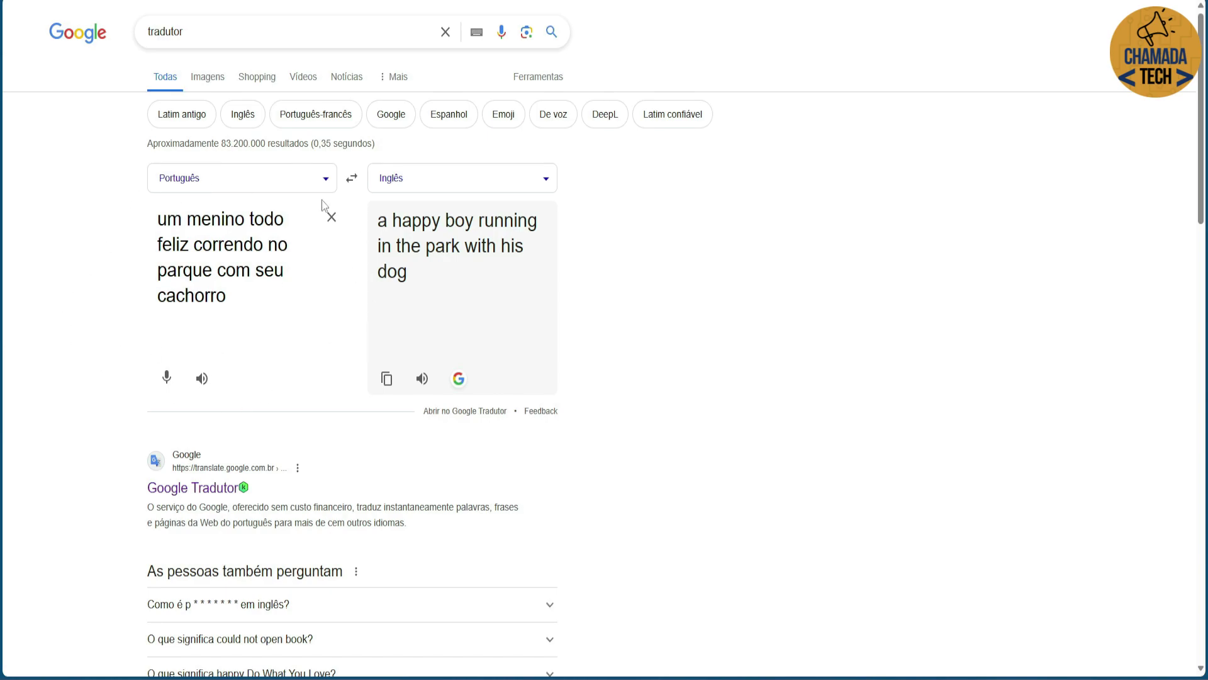
# Copy the English translation "a happy boy running in the park with his dog" into Stylar's Text-to-Image prompt and generate the images.
pyautogui.click(387, 381)
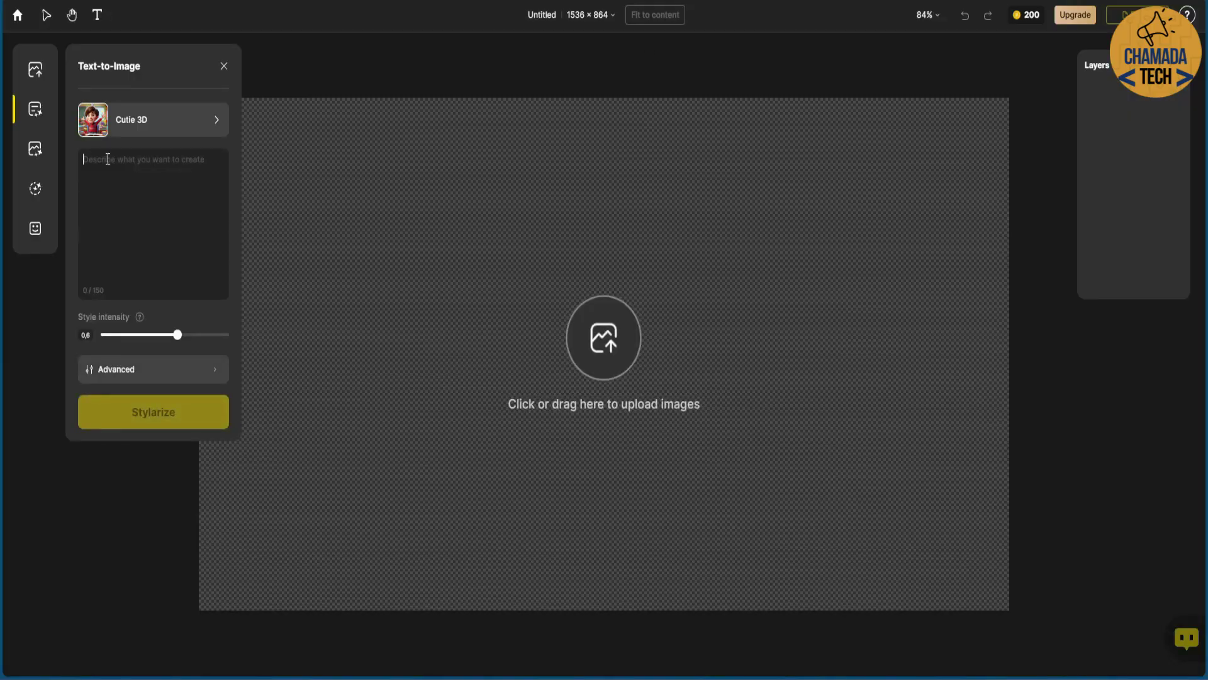
pyautogui.rightClick(108, 159)
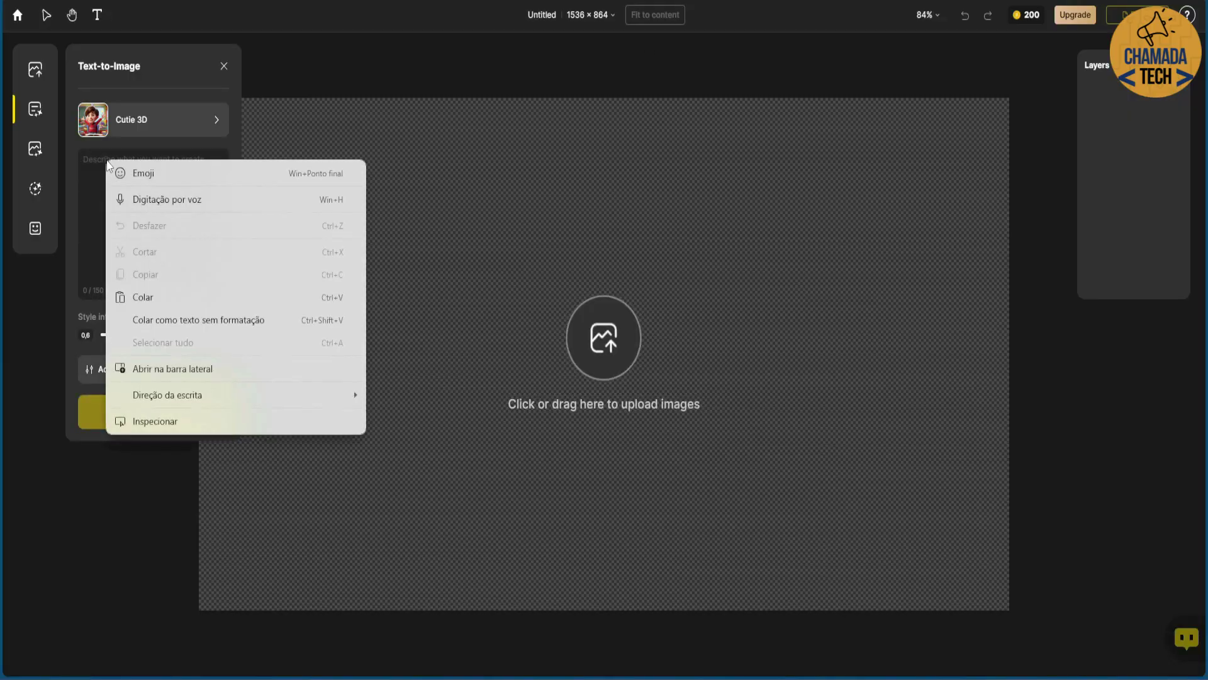
pyautogui.click(126, 299)
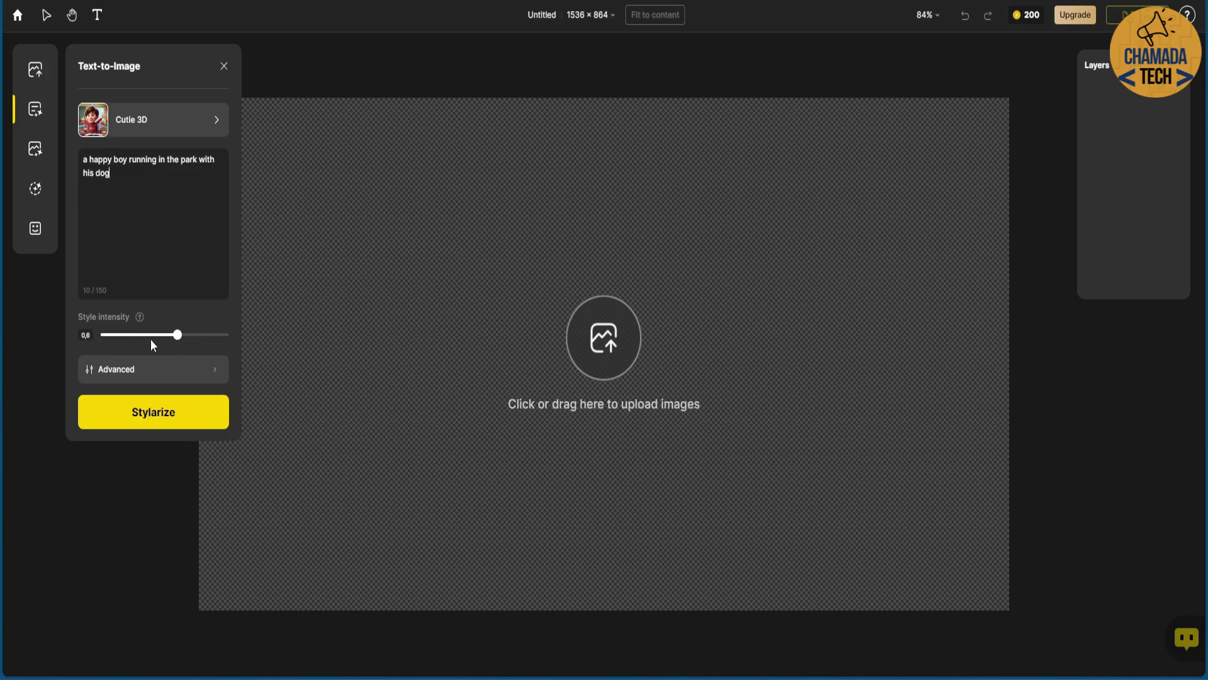
pyautogui.click(155, 418)
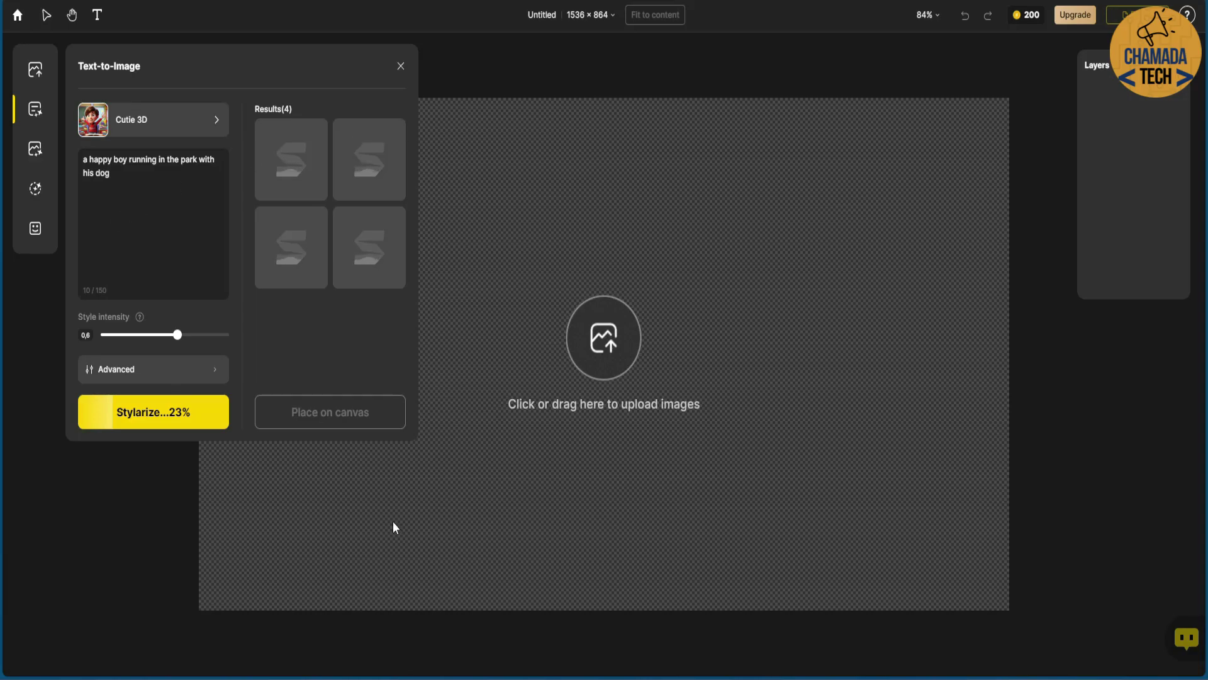
# Preview the generated results, place the first boy-and-dog image on the canvas and save it as an image.
pyautogui.moveTo(300, 186)
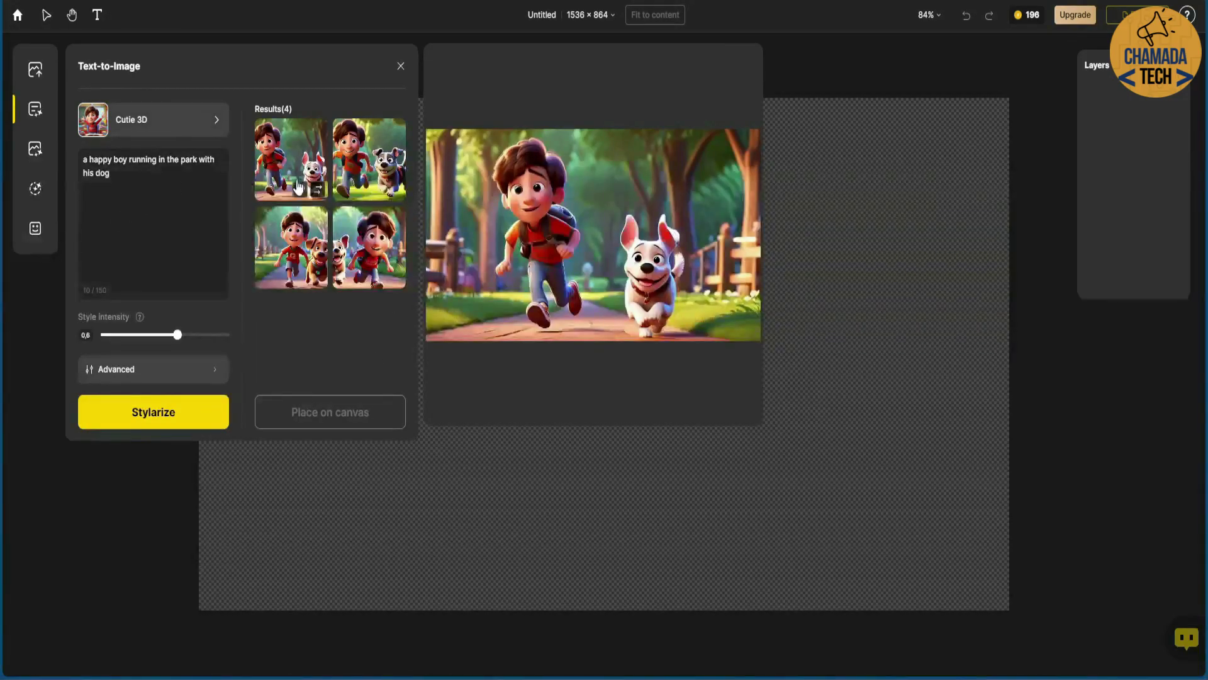
pyautogui.moveTo(293, 244)
pyautogui.moveTo(366, 253)
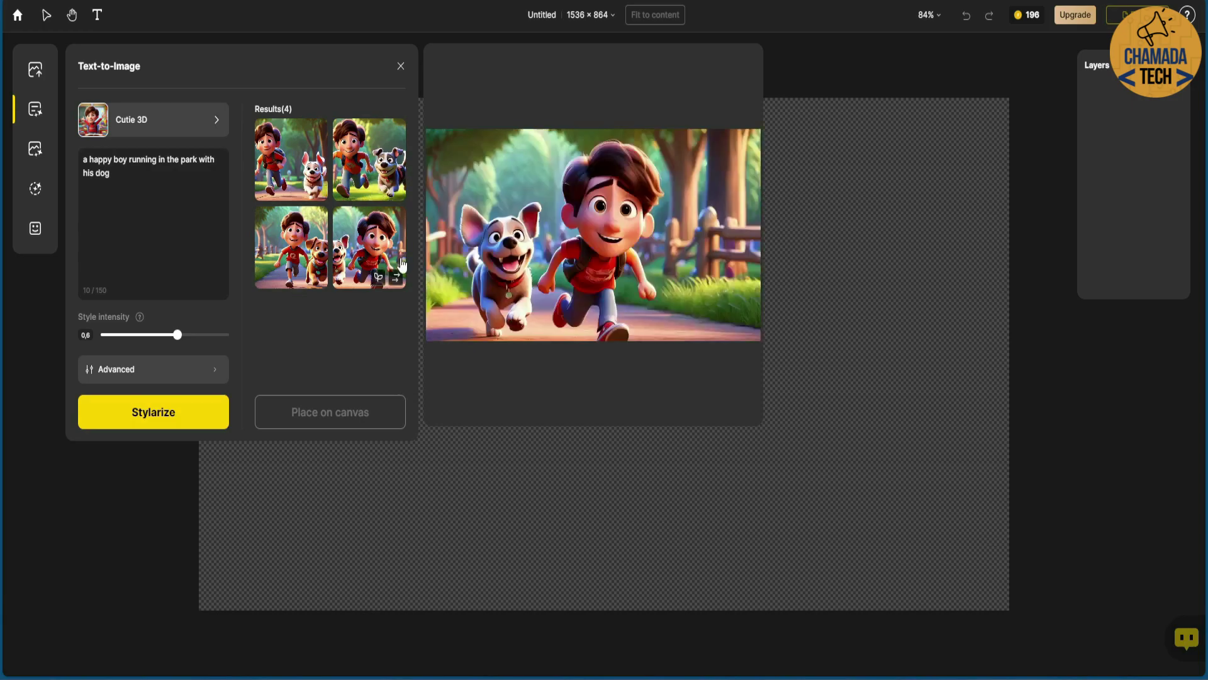
pyautogui.moveTo(350, 231)
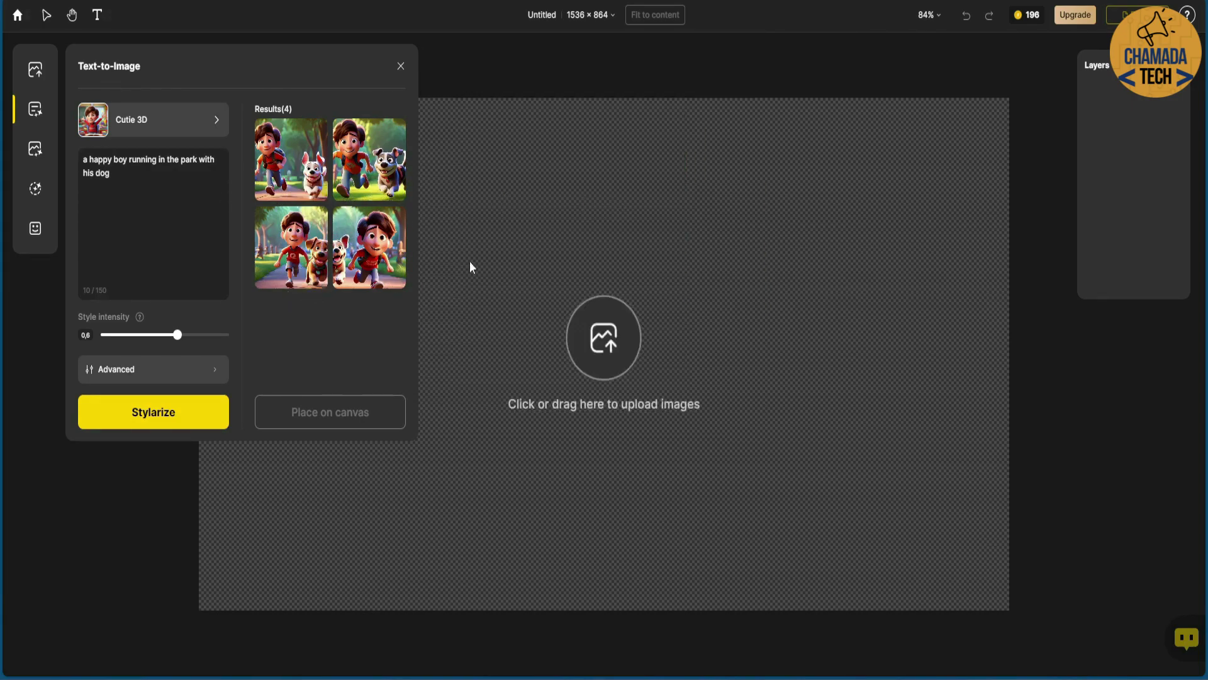
pyautogui.click(312, 185)
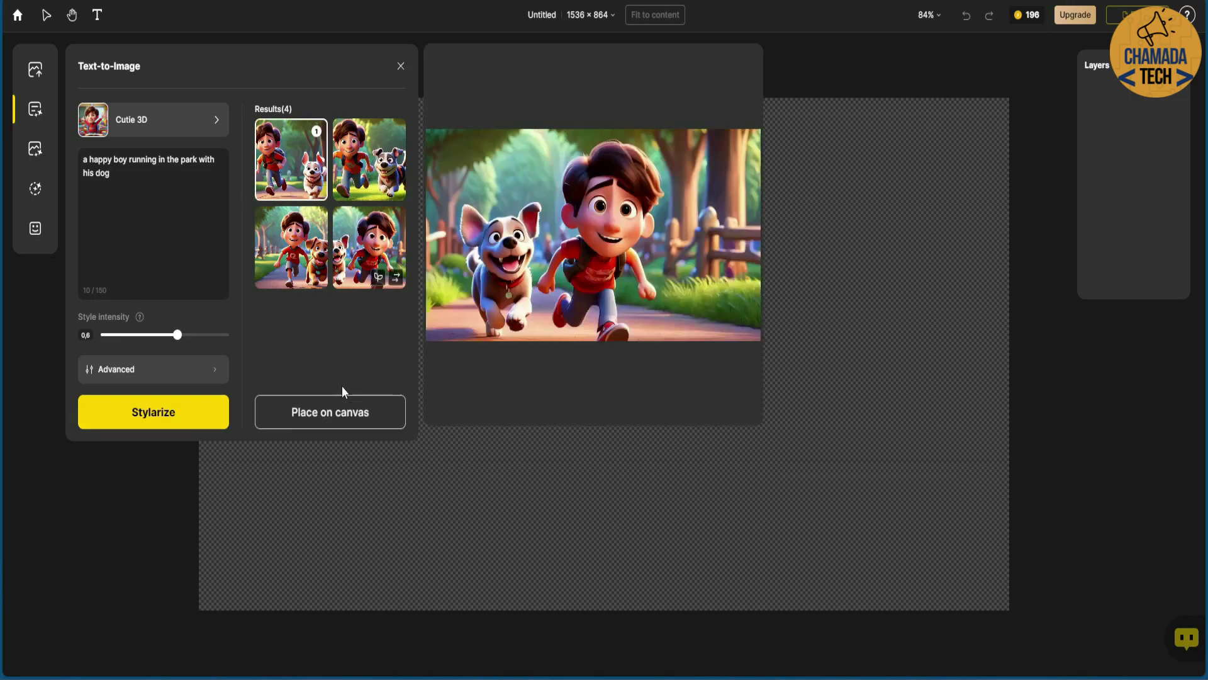
pyautogui.click(333, 412)
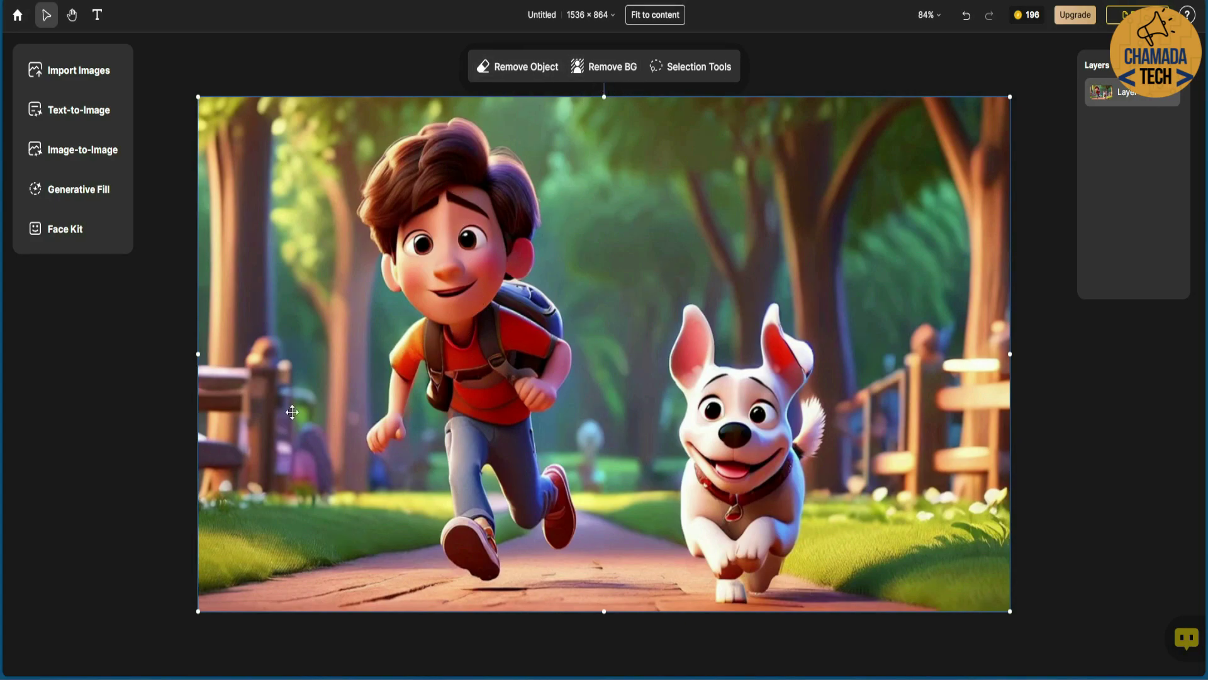
pyautogui.rightClick(587, 343)
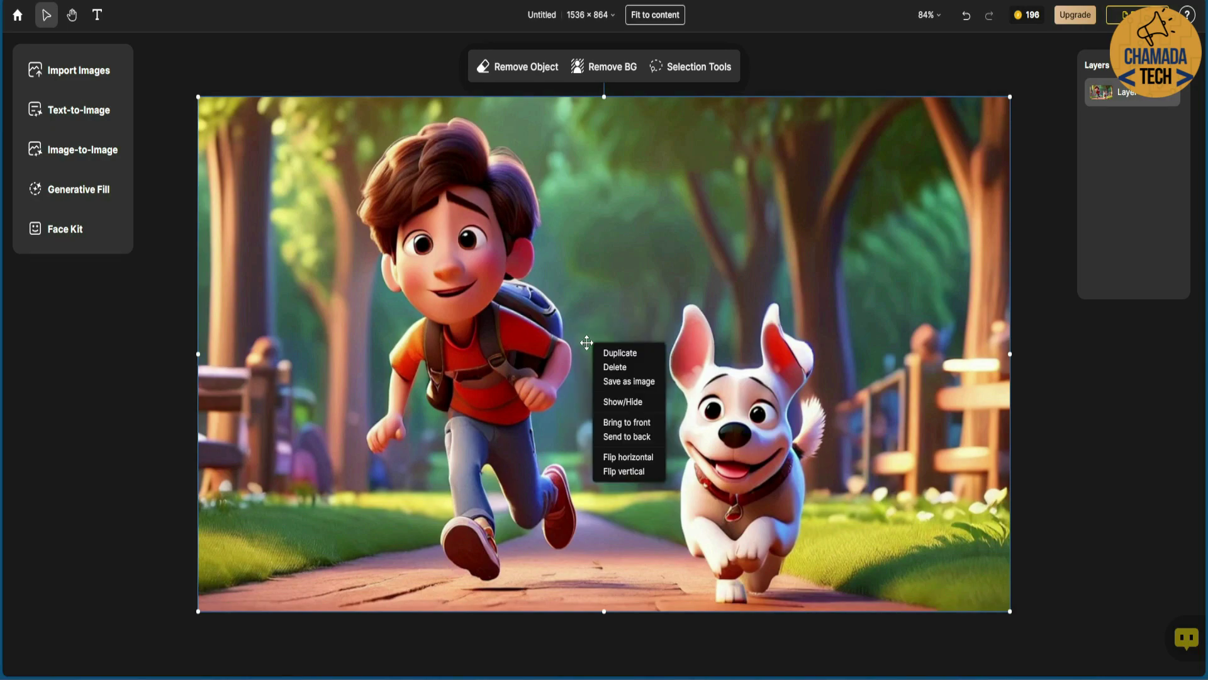
pyautogui.click(631, 380)
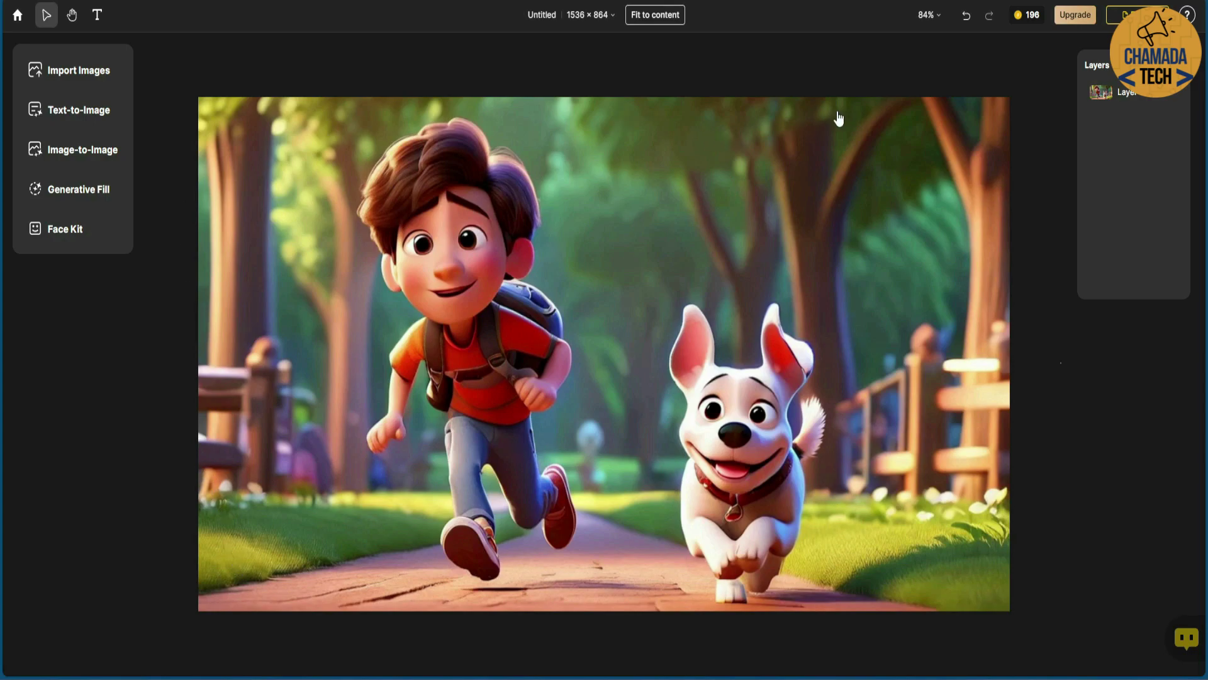
# Close the Text-to-Image tool and create a new project with a 1:1 canvas of 1536 × 1536.
pyautogui.click(91, 111)
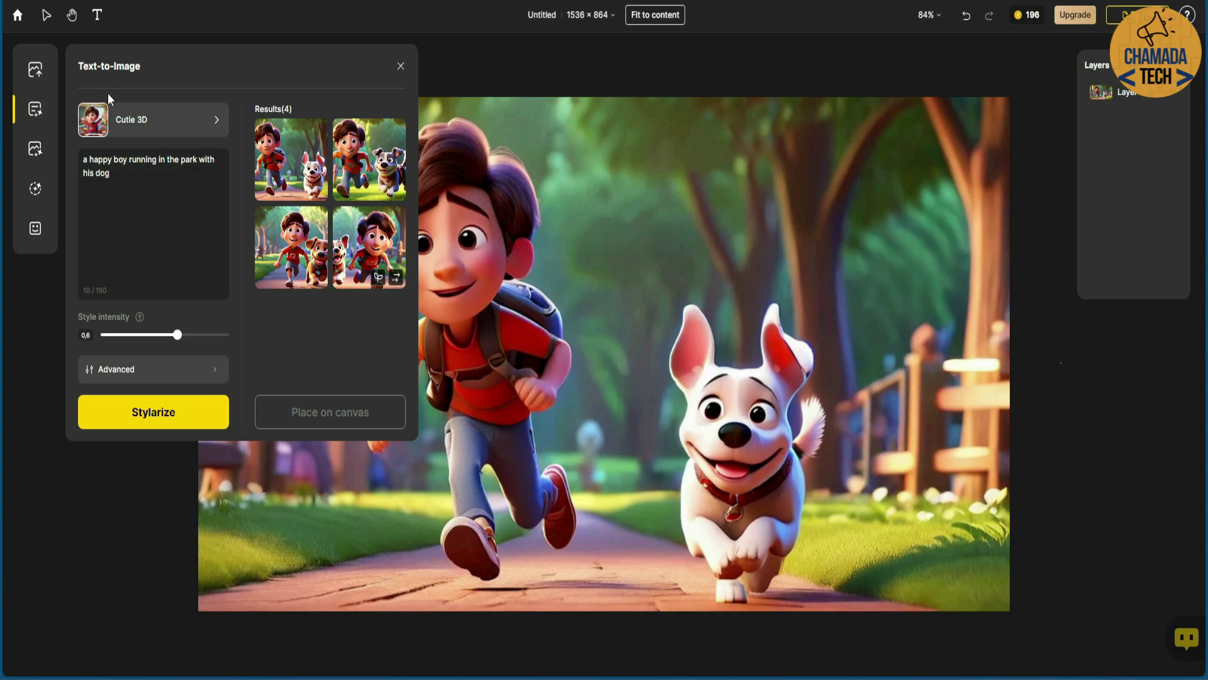
pyautogui.click(401, 66)
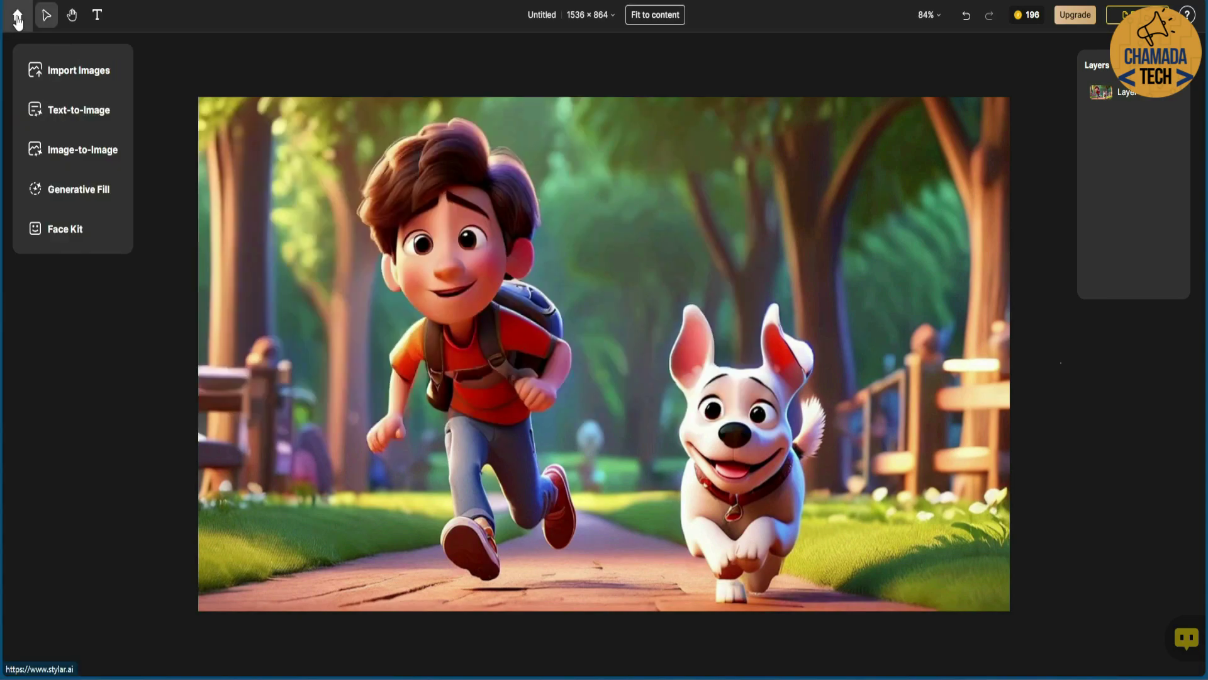
pyautogui.click(17, 15)
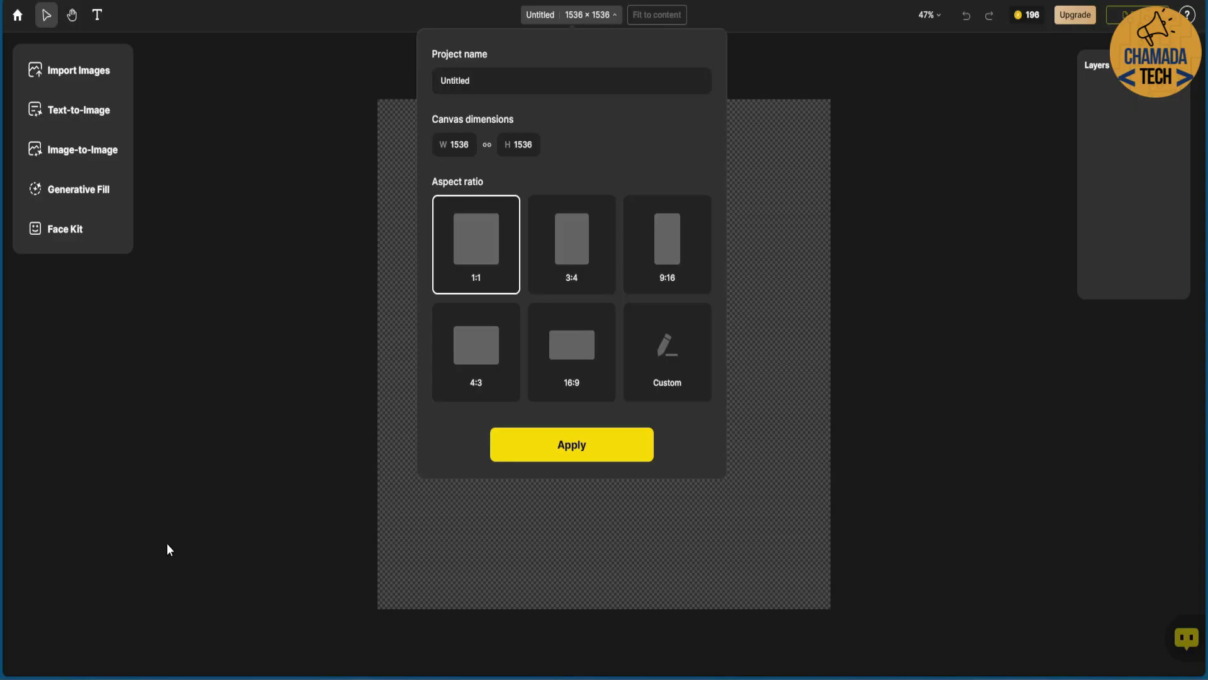
pyautogui.click(542, 441)
# Generate images with Text-to-Image in the Realistic style from the prompt "woman blonde".
pyautogui.click(77, 112)
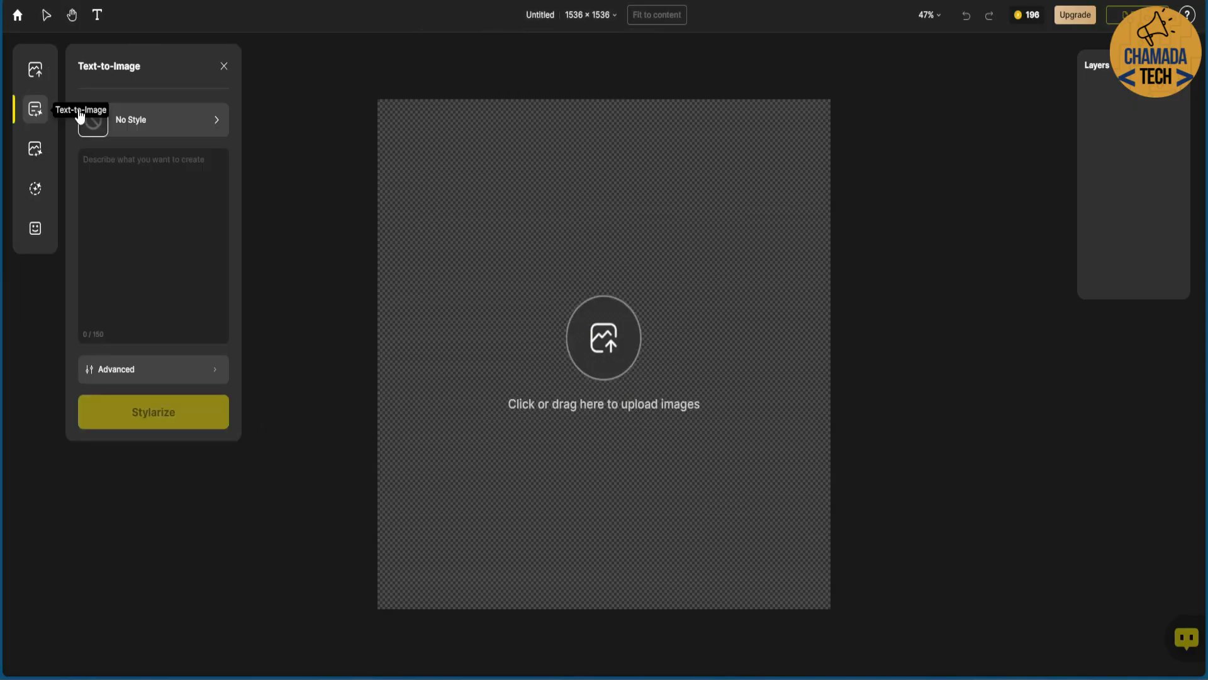
pyautogui.click(136, 120)
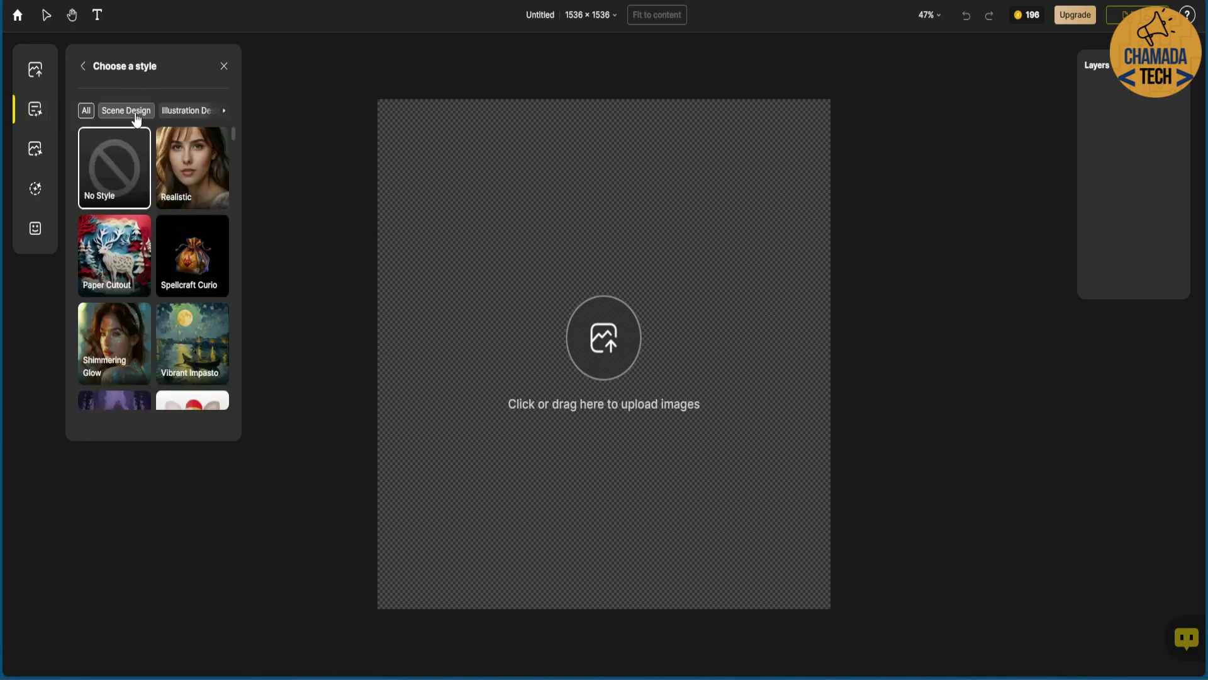
pyautogui.click(181, 170)
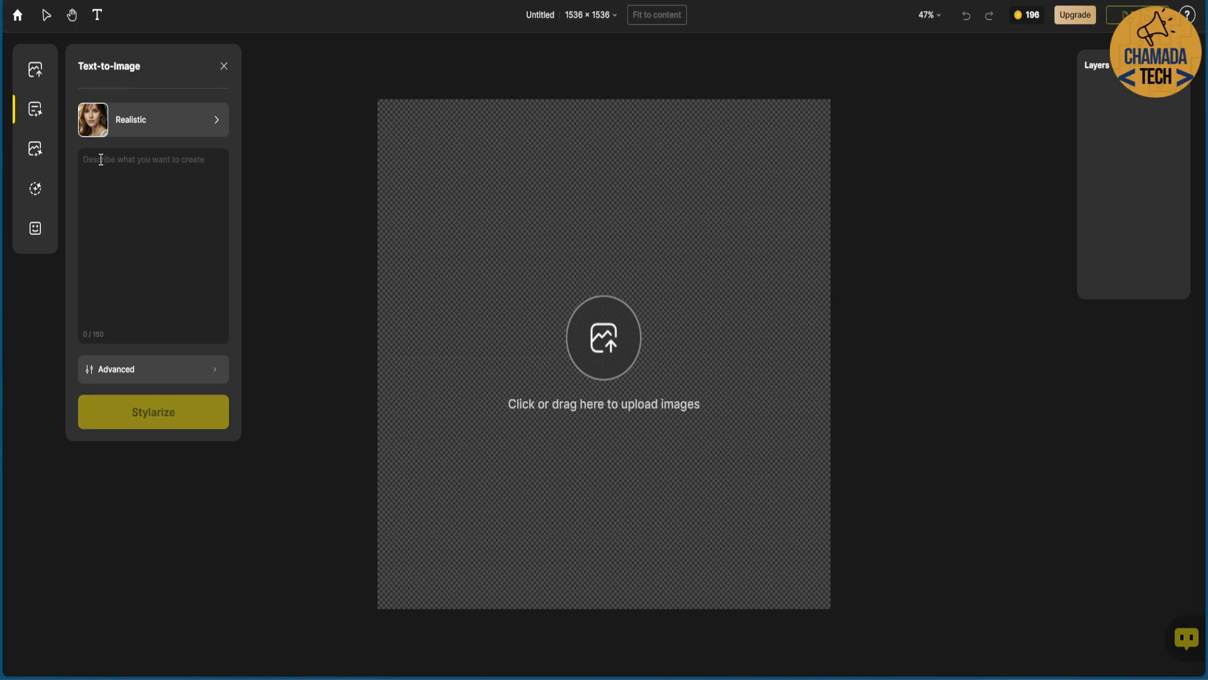
pyautogui.write('woman blonde')
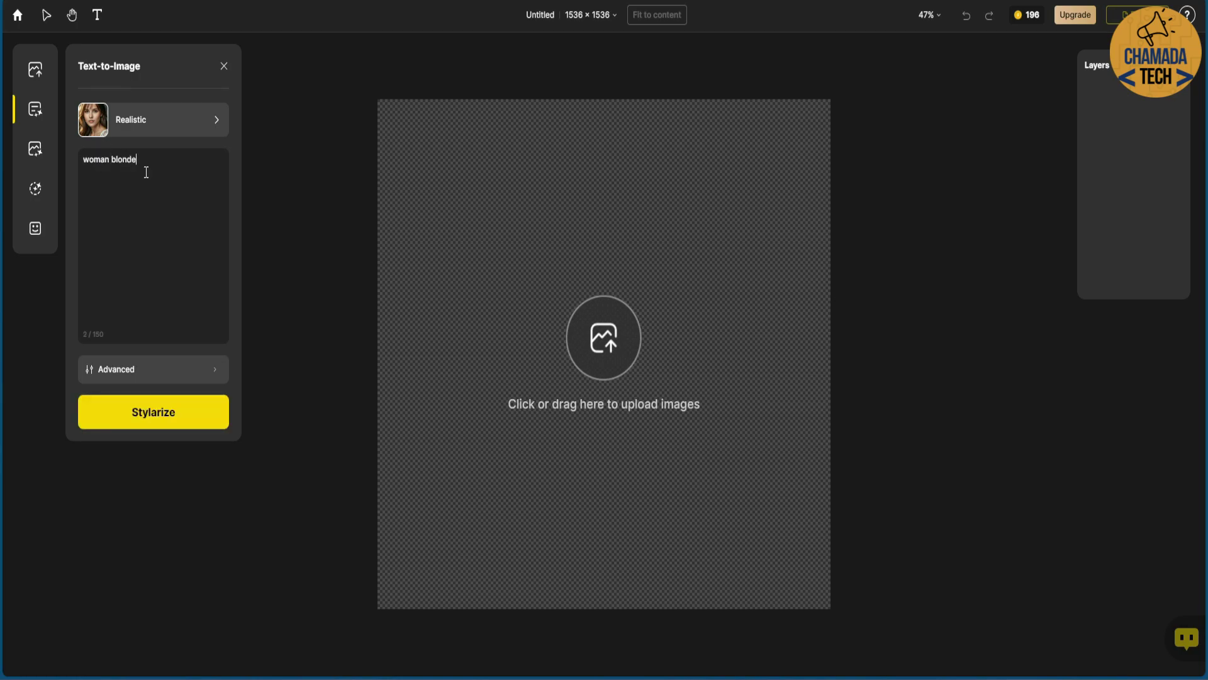
pyautogui.click(154, 415)
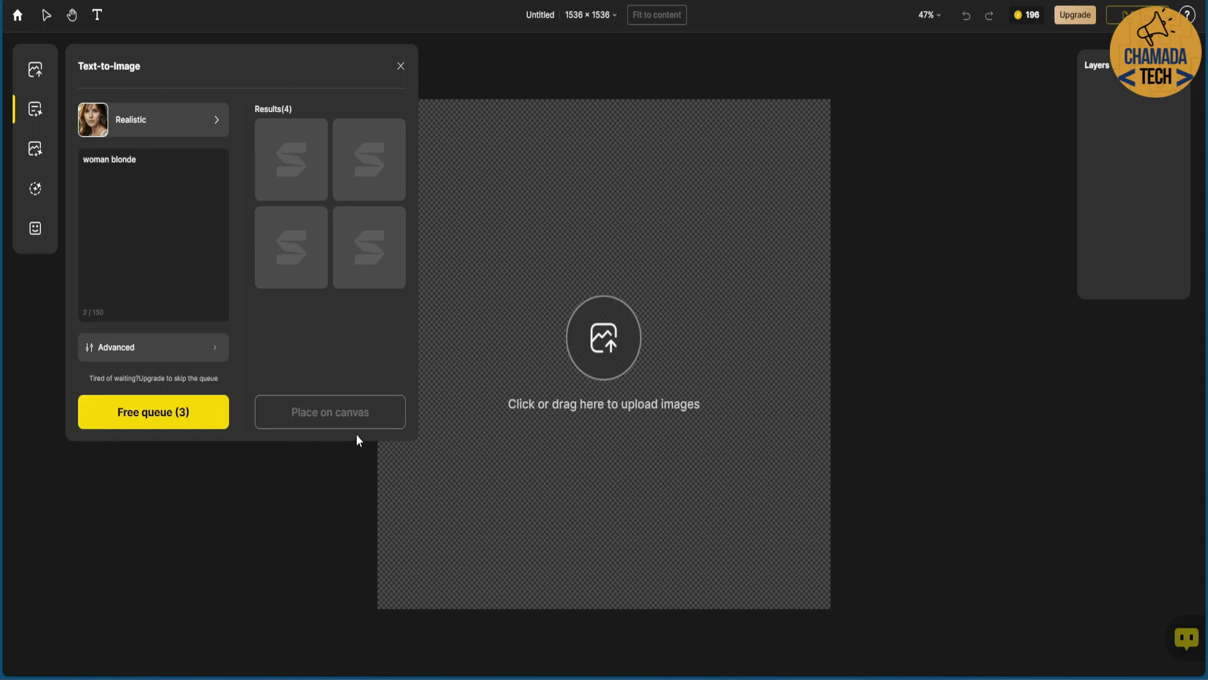
# Preview the blonde woman results, place the third one on the canvas and save it as an image.
pyautogui.moveTo(306, 153)
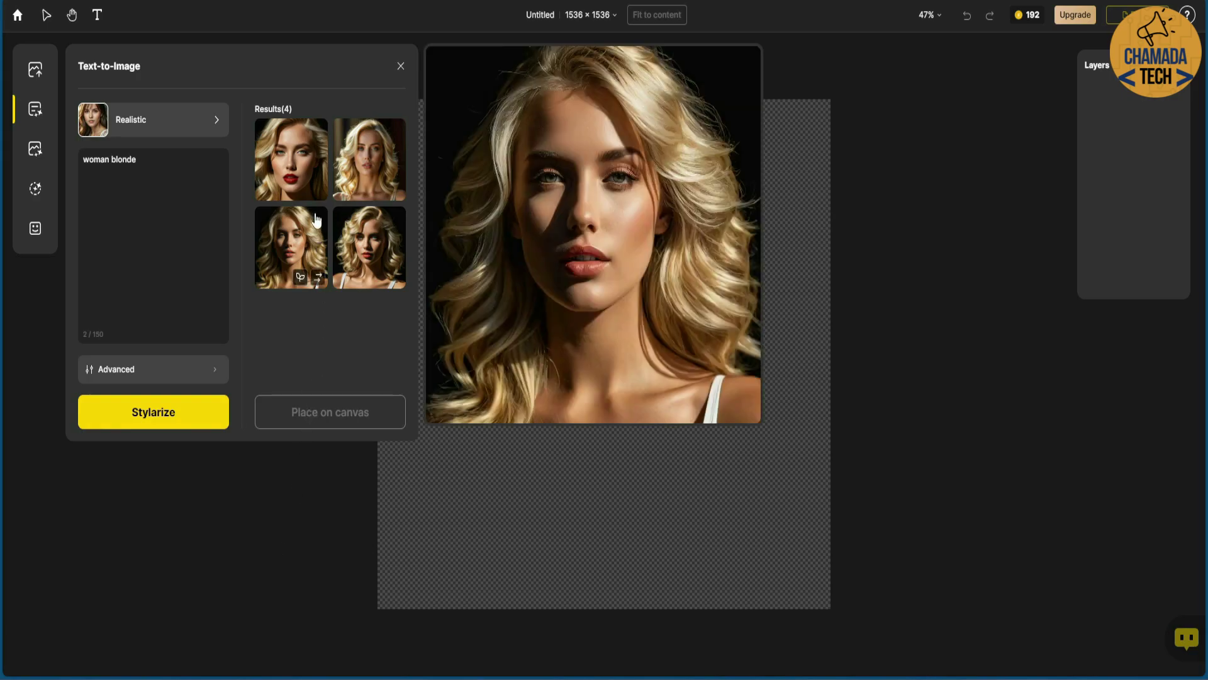
pyautogui.moveTo(353, 158)
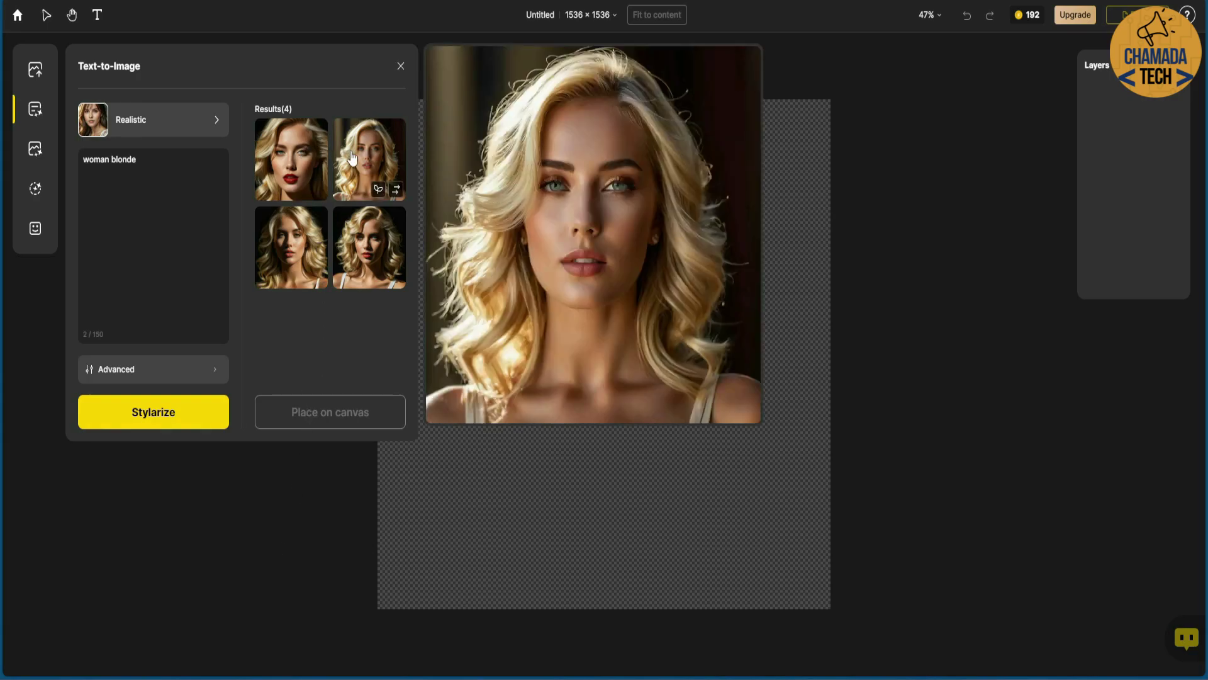
pyautogui.moveTo(281, 261)
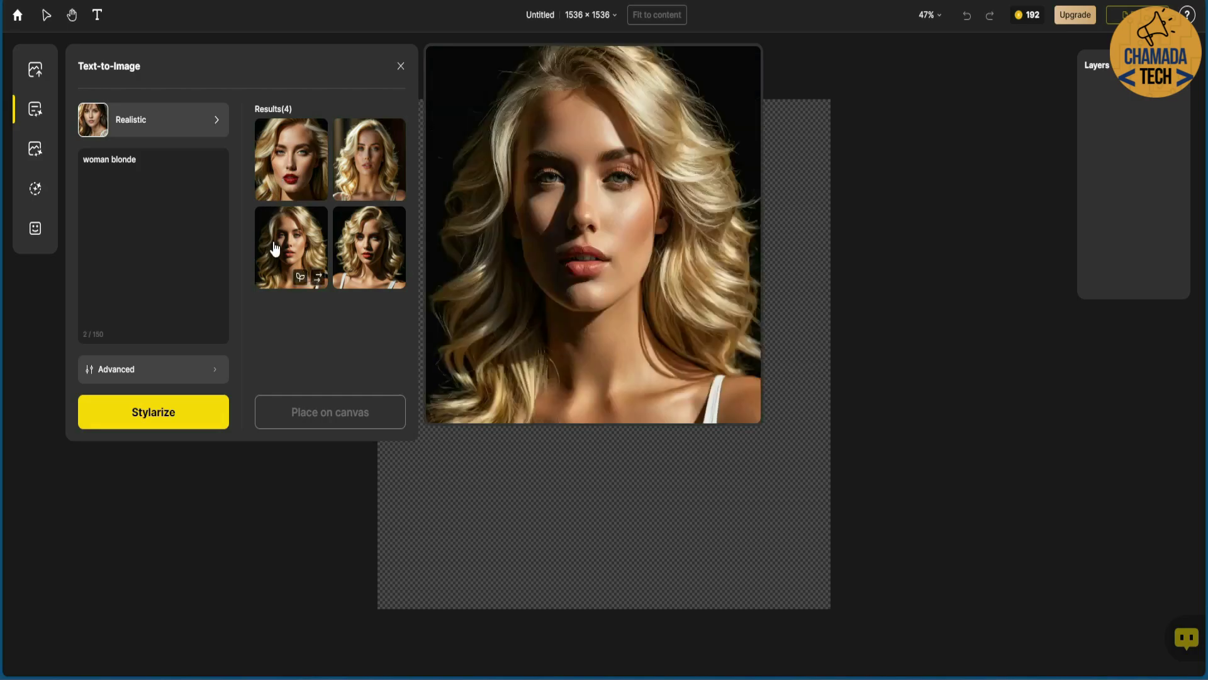
pyautogui.moveTo(348, 251)
pyautogui.click(296, 258)
pyautogui.rightClick(607, 284)
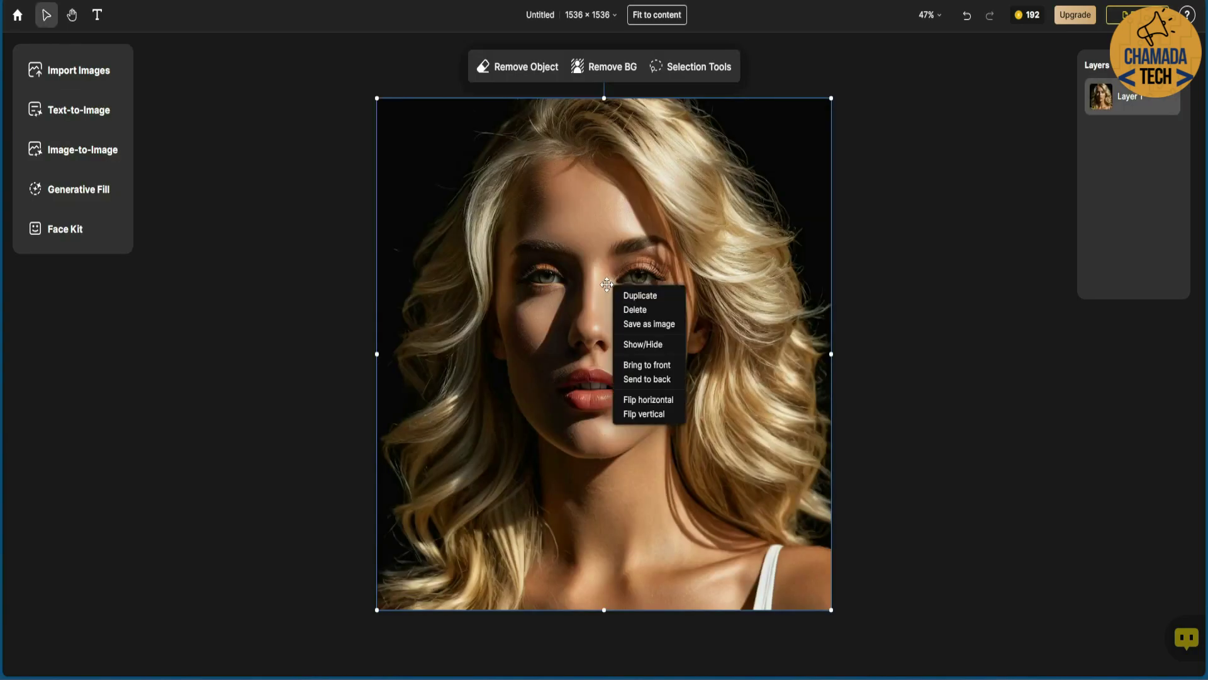
pyautogui.click(648, 324)
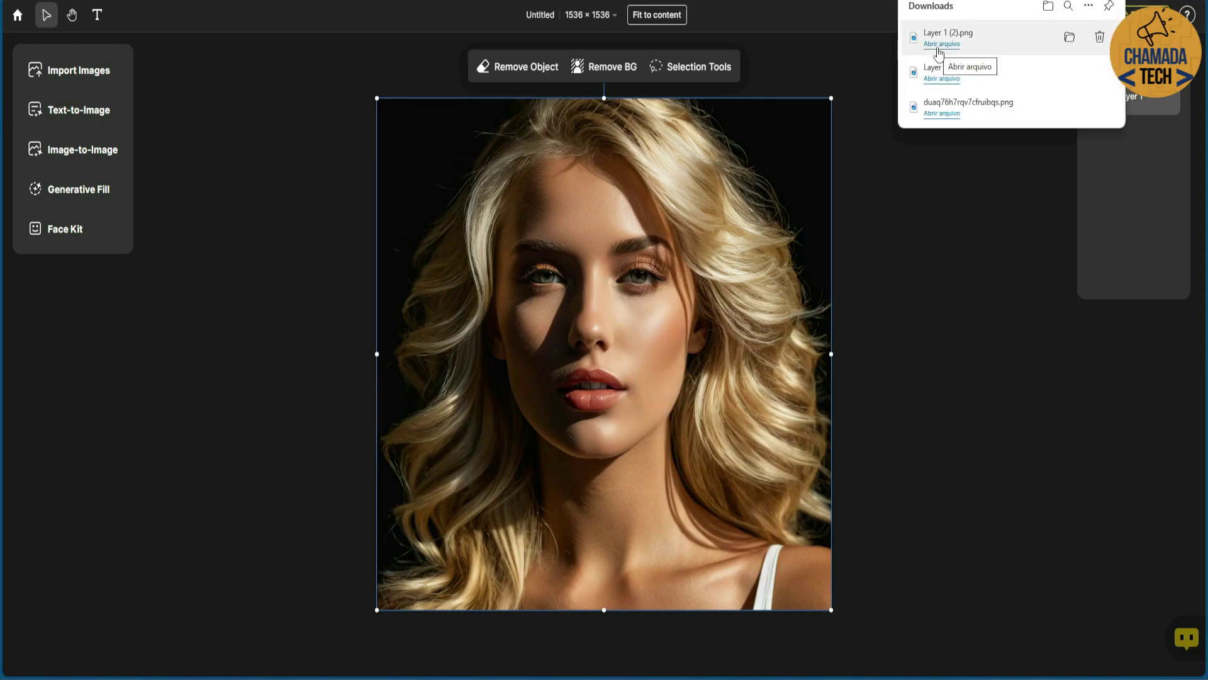
pyautogui.click(313, 373)
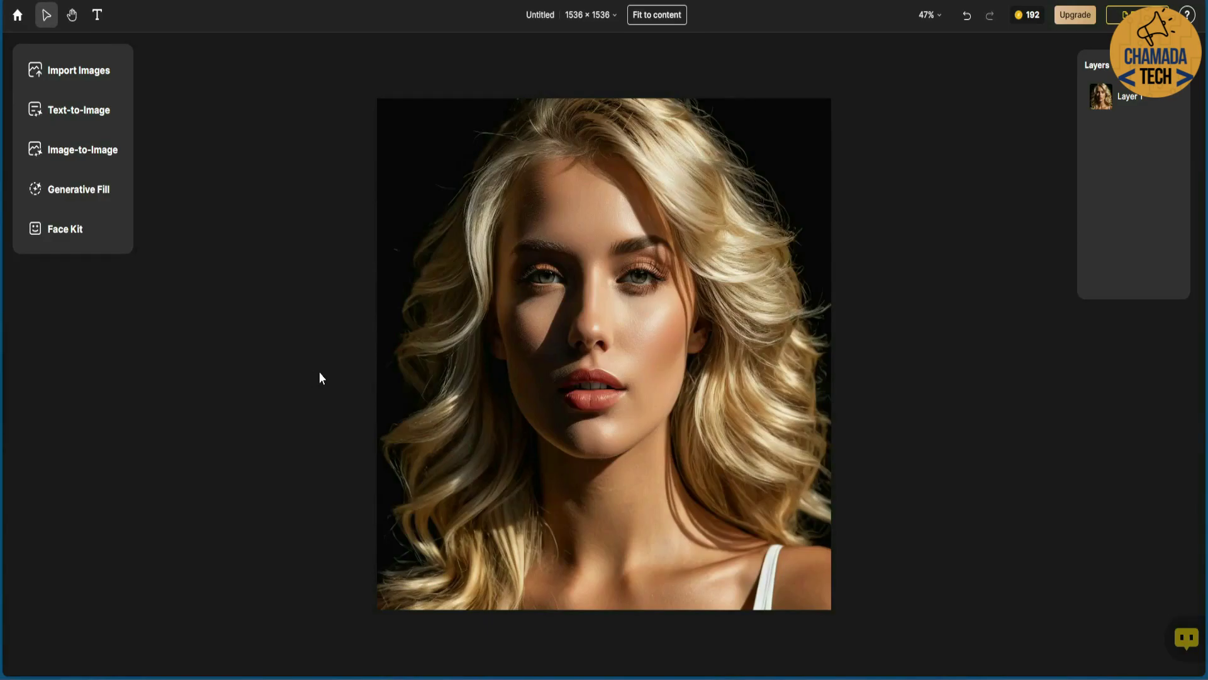
# Reopen the Text-to-Image results and compare the previews of the blonde woman portraits.
pyautogui.click(78, 110)
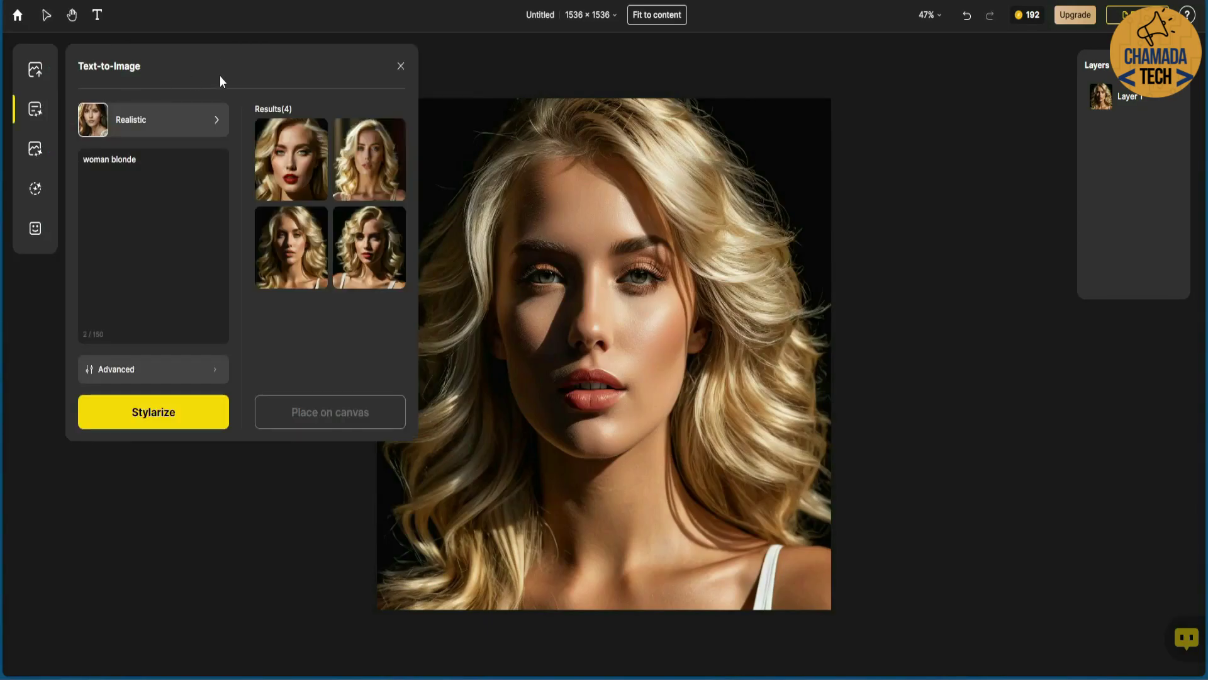
pyautogui.moveTo(357, 270)
pyautogui.moveTo(296, 150)
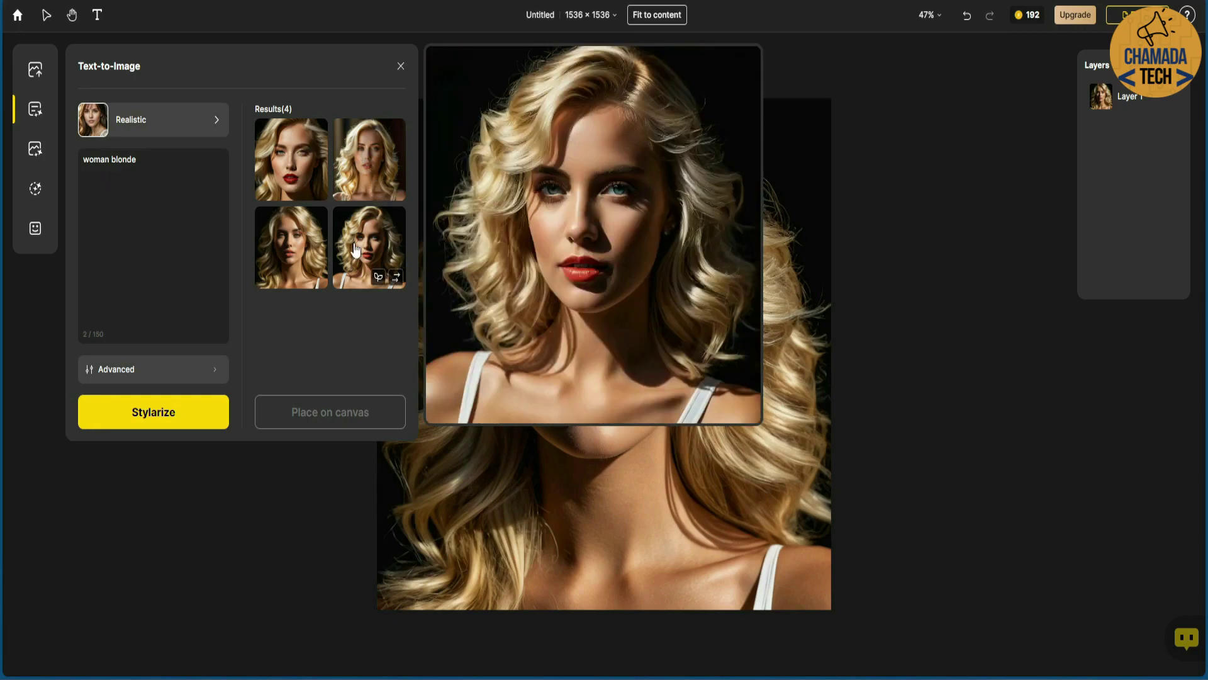
pyautogui.moveTo(269, 271)
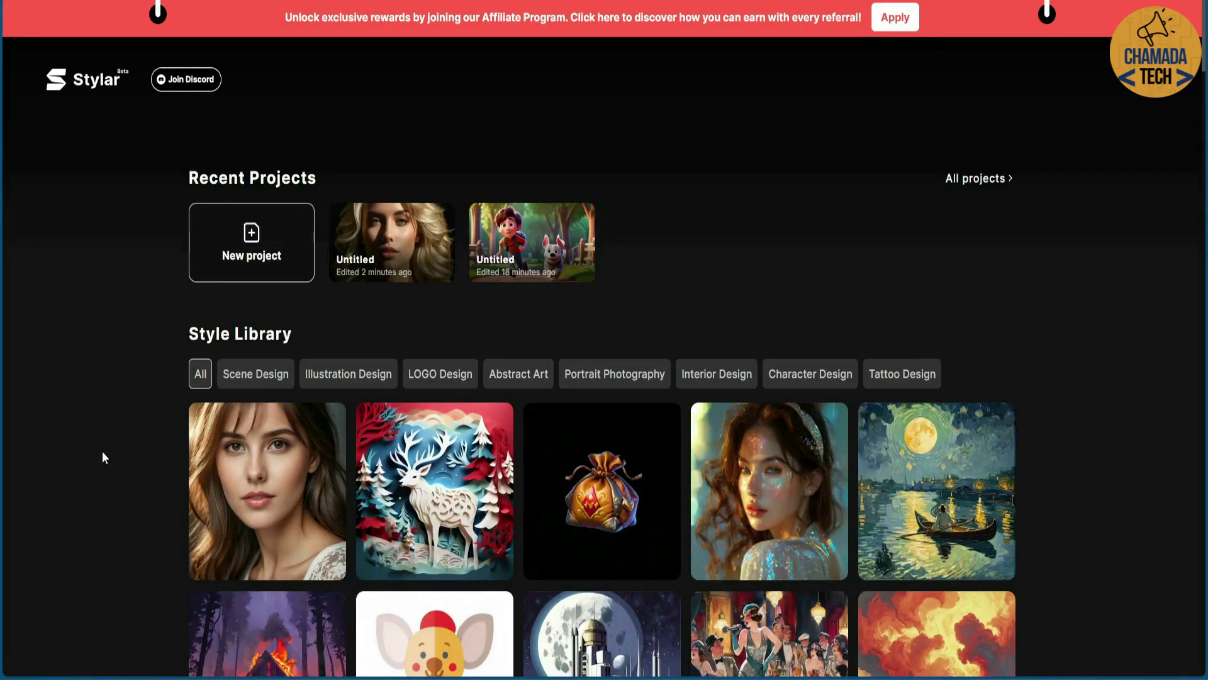
# Create a new project with a 4:3 canvas of 1536 × 1152.
pyautogui.click(250, 243)
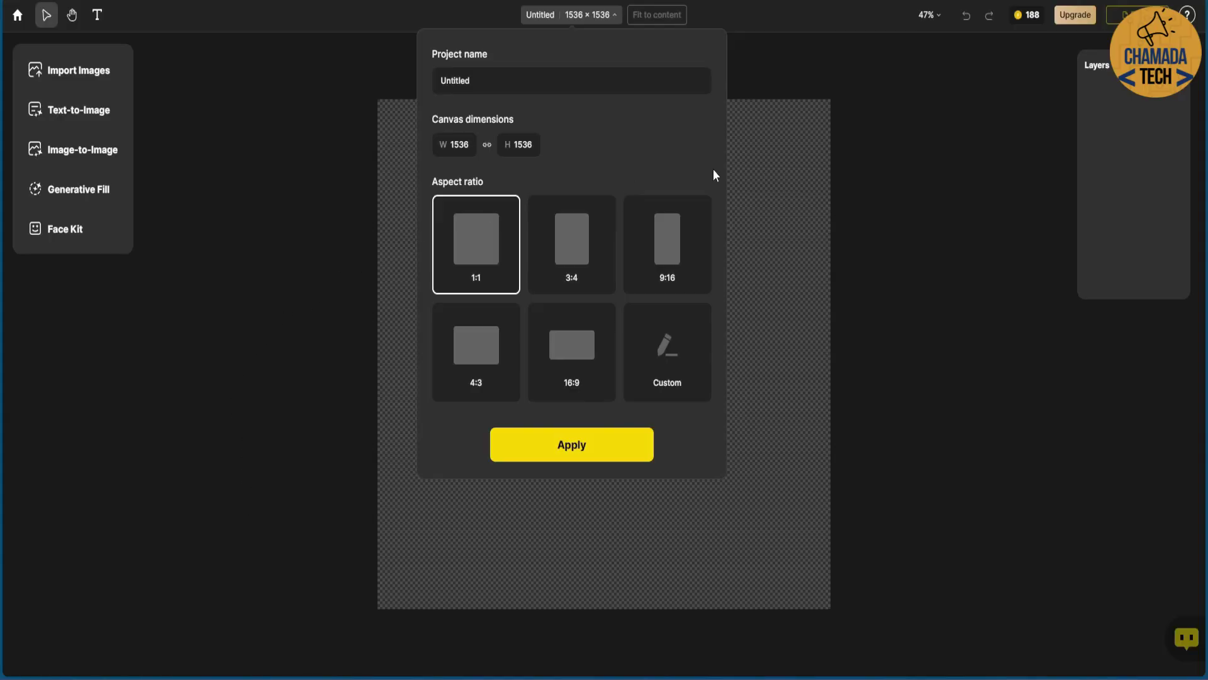
pyautogui.click(481, 359)
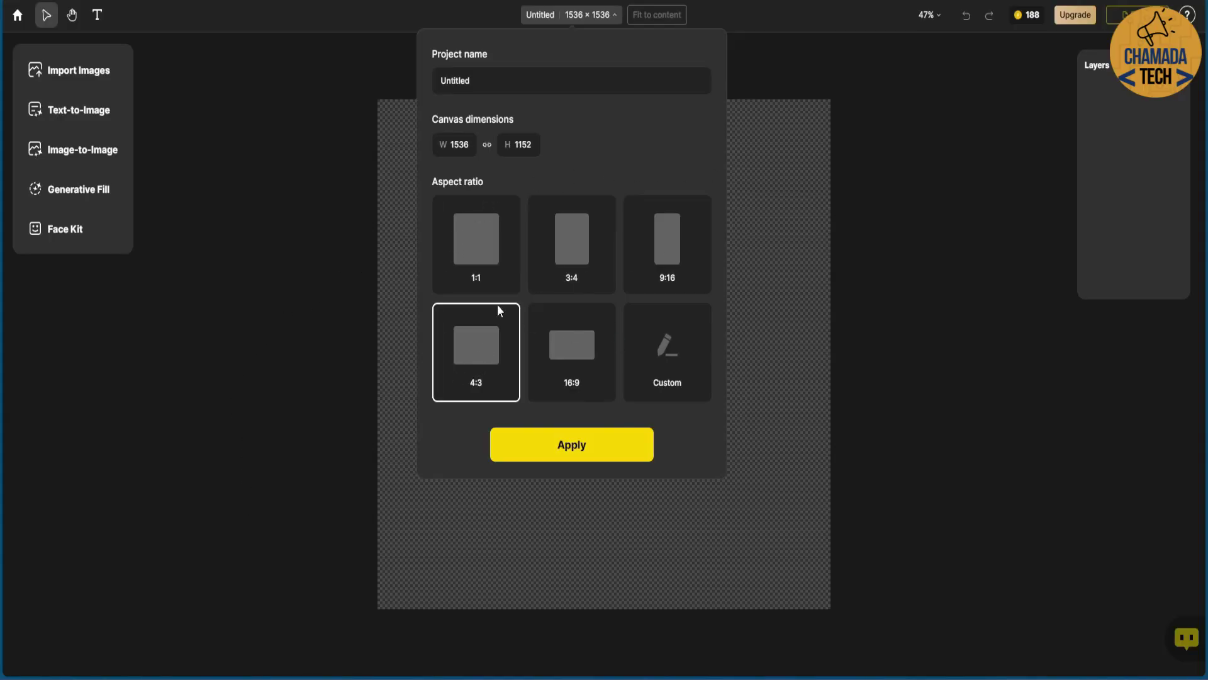
pyautogui.click(575, 449)
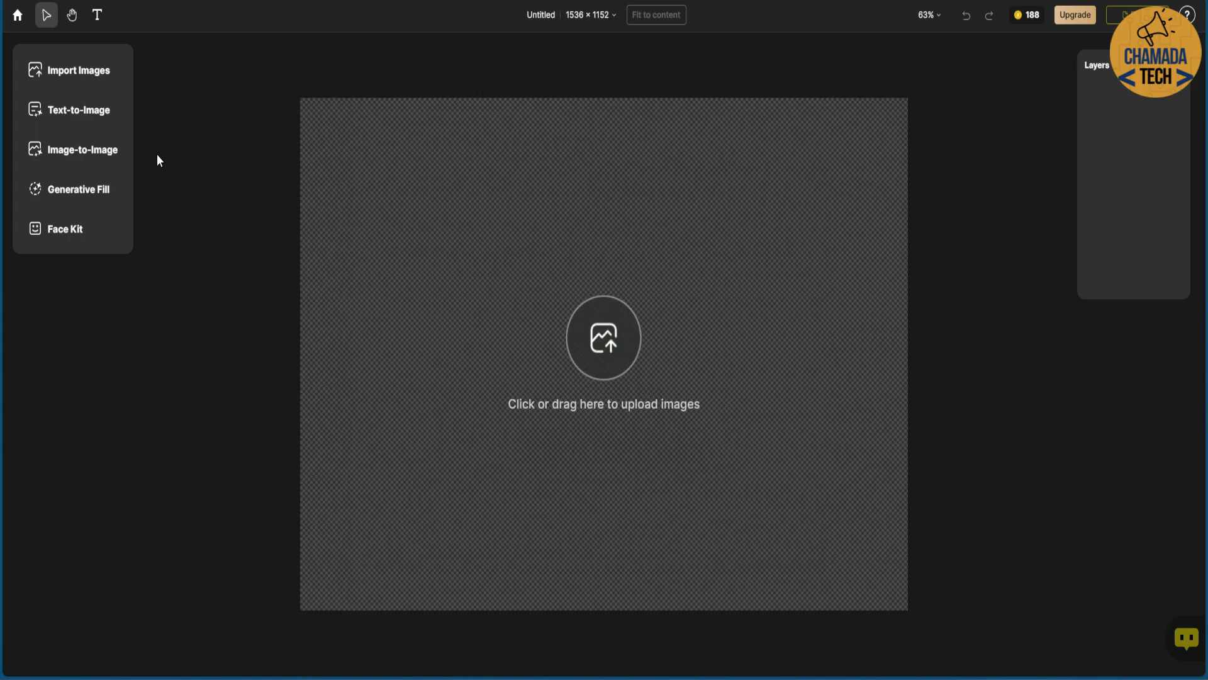
# Generate images with Text-to-Image in the Commercial Portrait style from the prompt "cute cat".
pyautogui.click(88, 119)
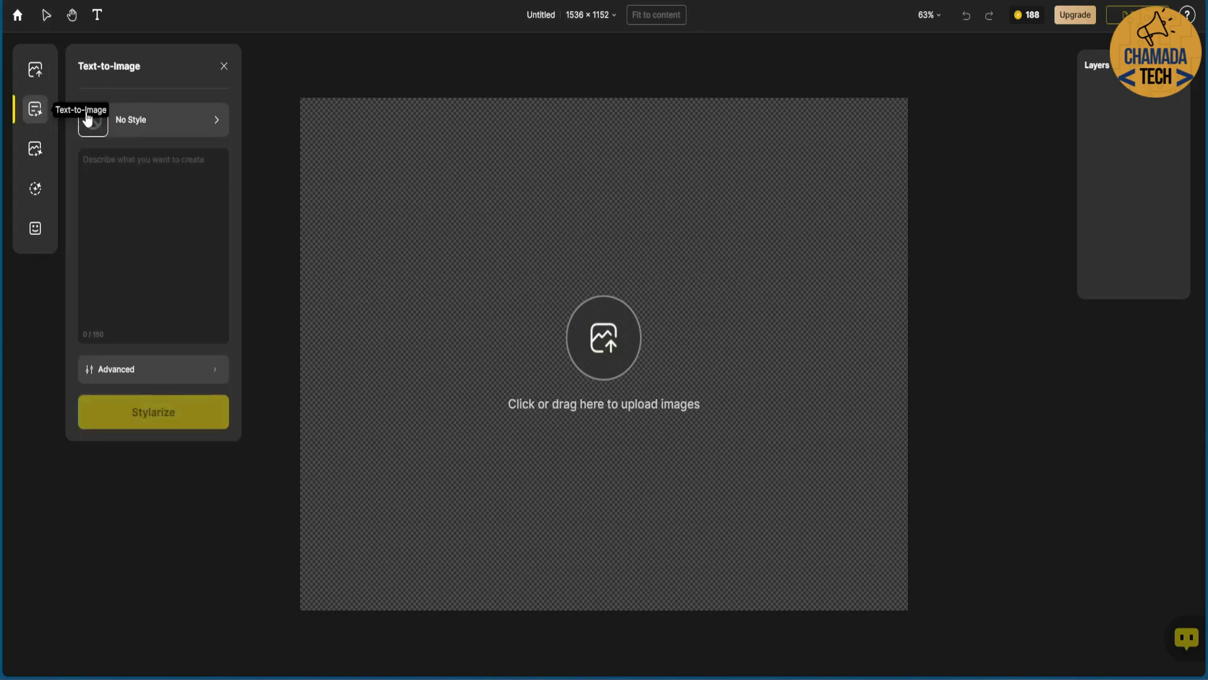
pyautogui.click(164, 126)
pyautogui.scroll(-3, 197, 277)
pyautogui.scroll(-10, 196, 277)
pyautogui.scroll(10, 196, 277)
pyautogui.click(95, 159)
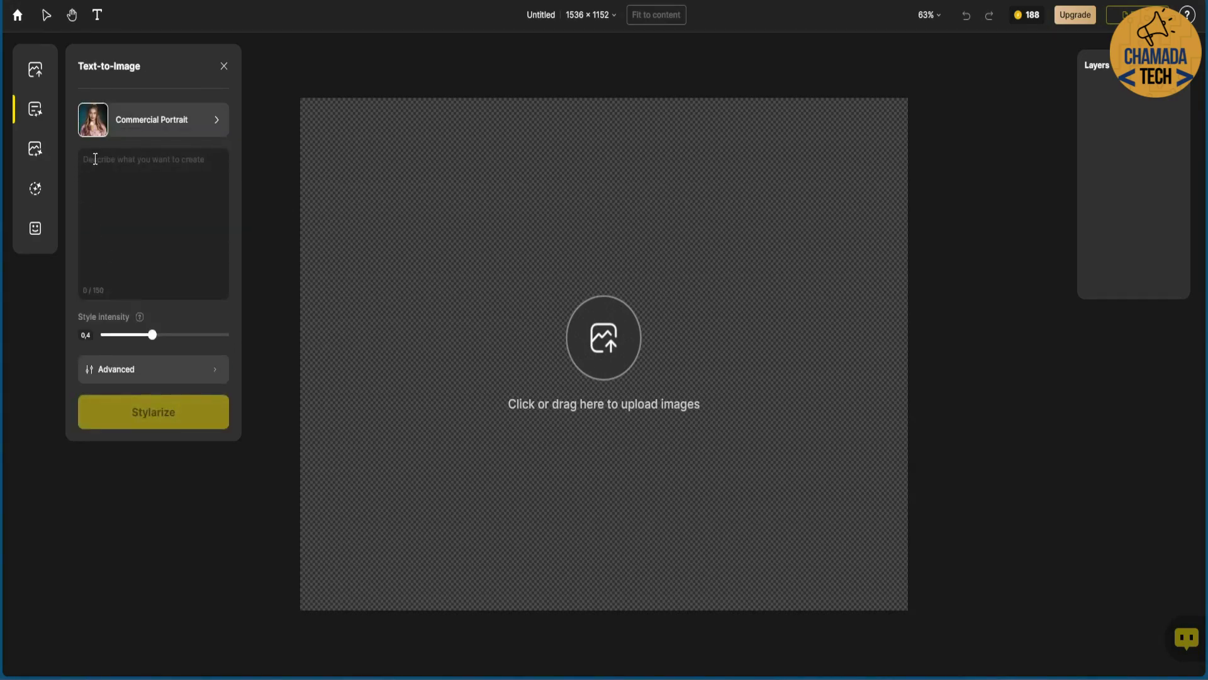
pyautogui.write('cute cat')
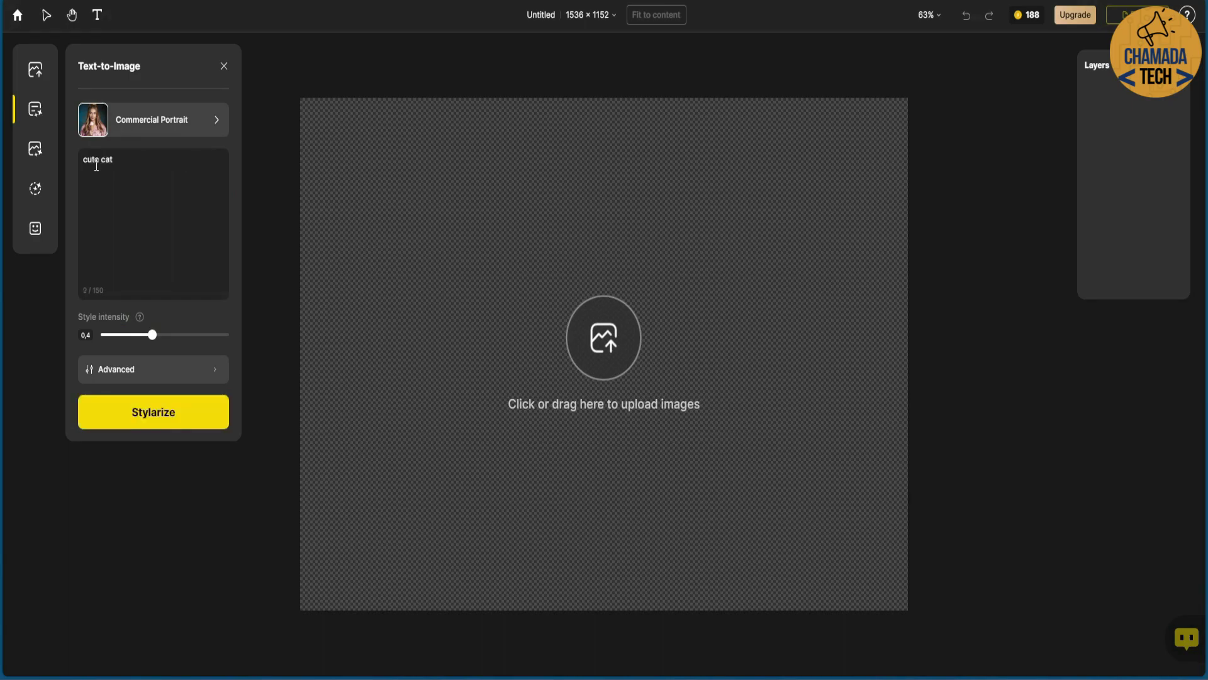
pyautogui.click(161, 418)
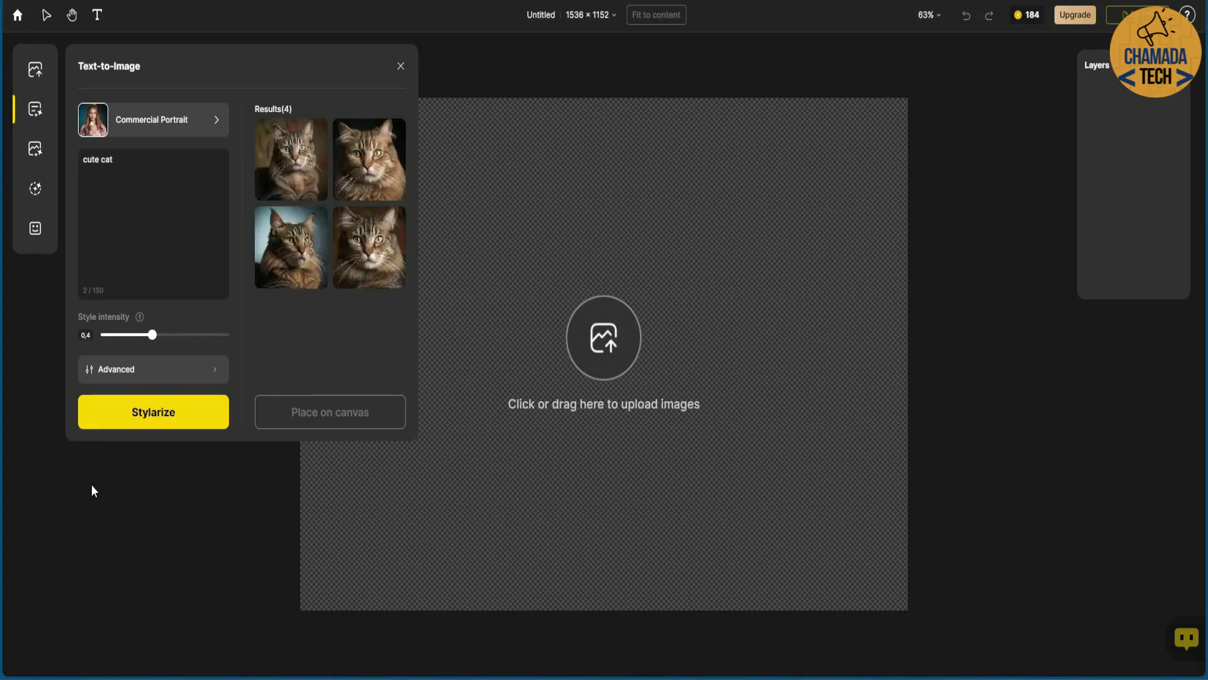
# Preview the cat results, place the fourth one on the canvas and save it as an image.
pyautogui.moveTo(289, 159)
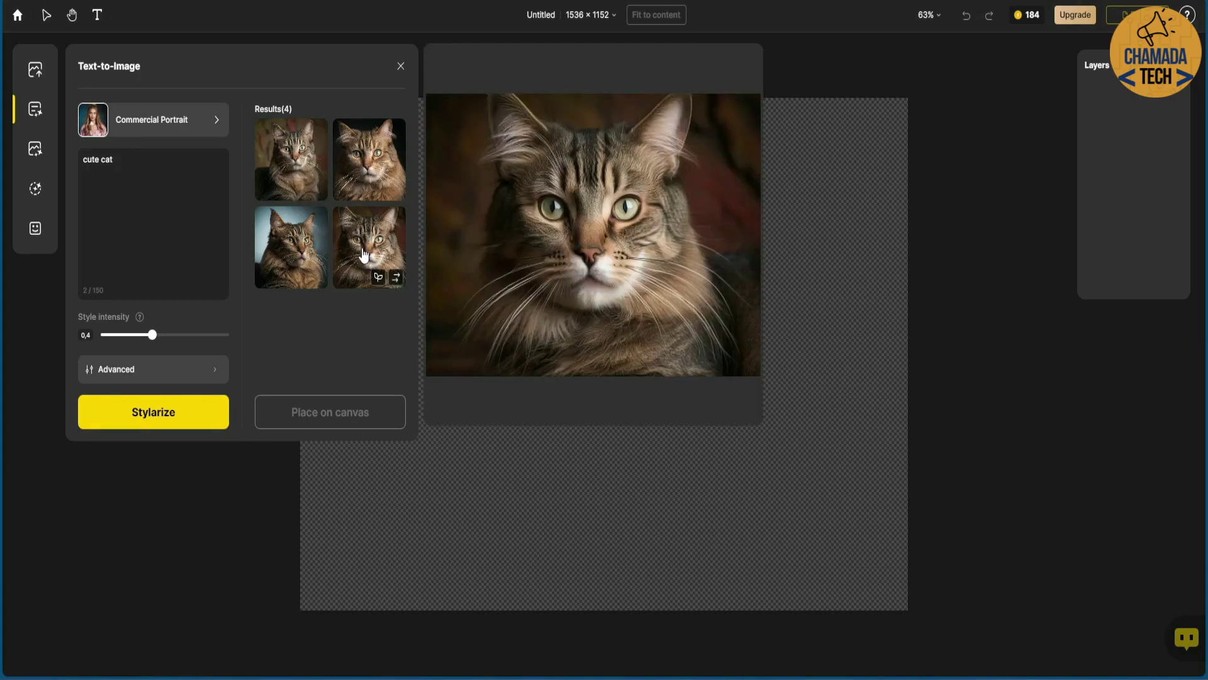
pyautogui.click(364, 255)
pyautogui.click(327, 409)
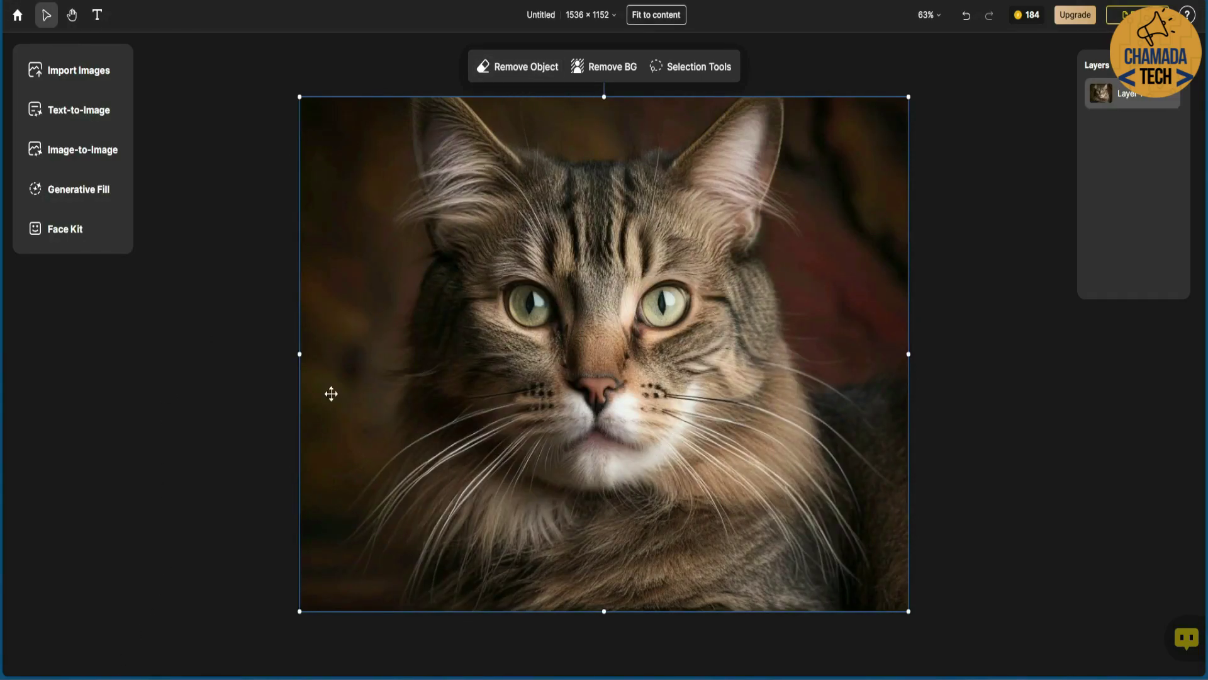
pyautogui.rightClick(576, 362)
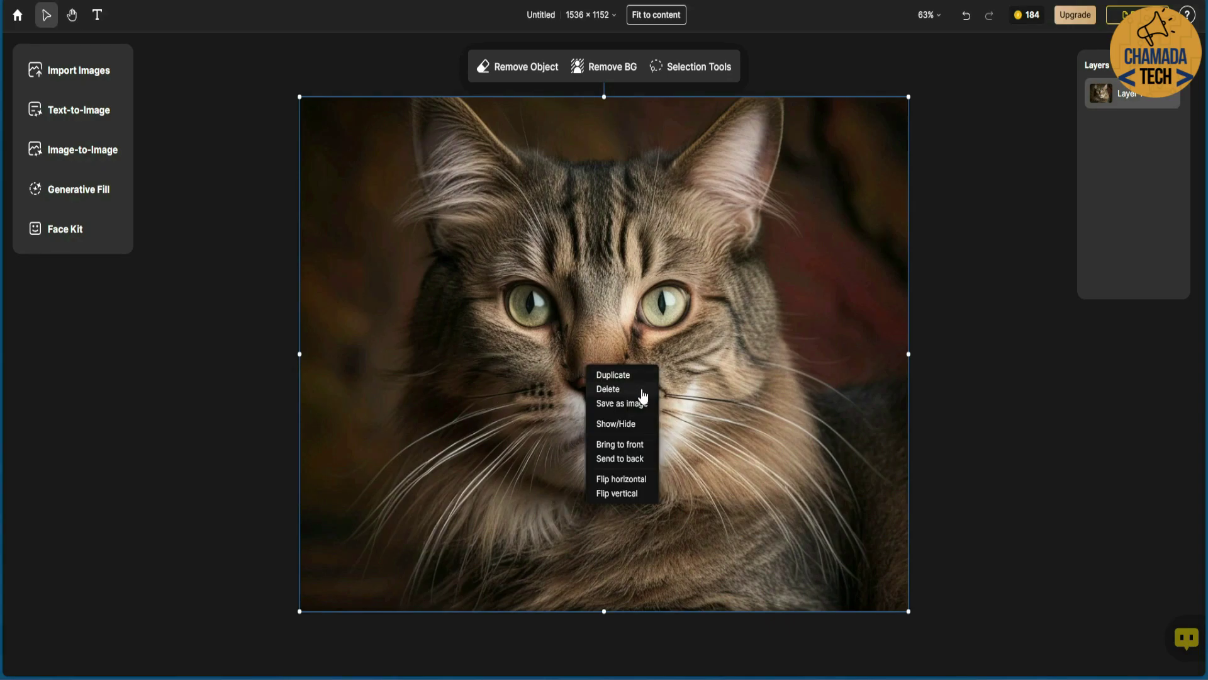
pyautogui.click(631, 409)
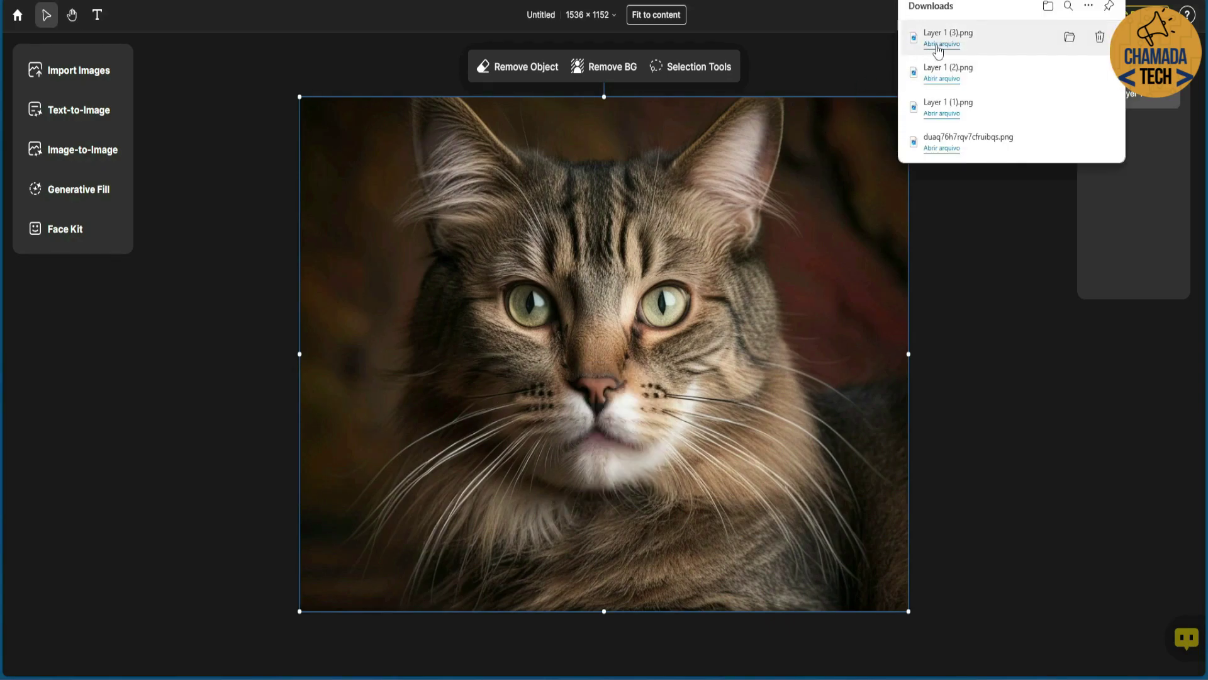